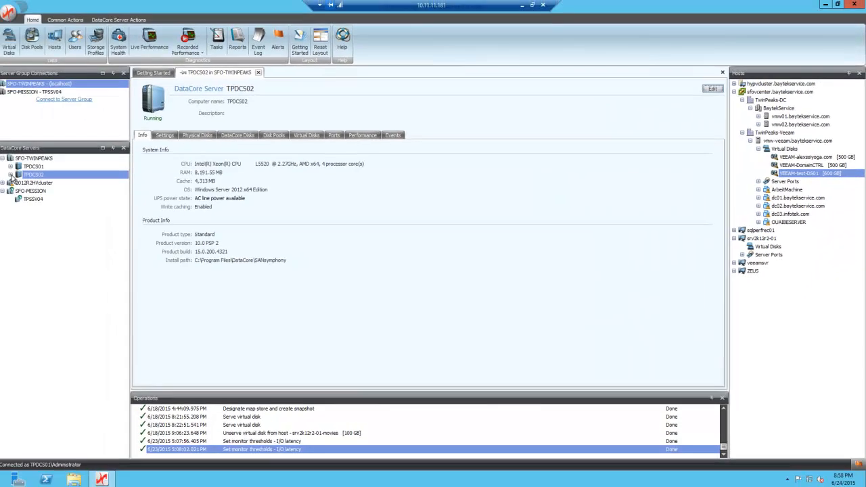
Show the paths of mirrored 600 GB disk test-DS01 under TPDCS02, with vmw01 and vmw02 connected
click(14, 174)
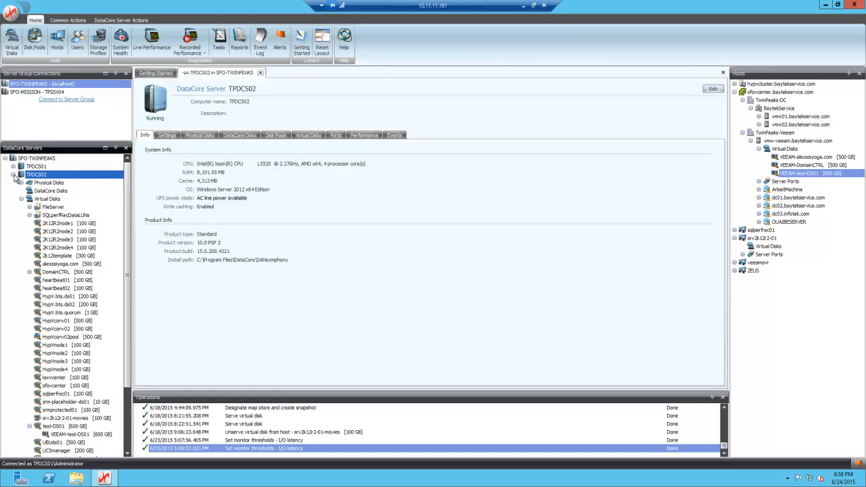
drag(129, 202, 118, 266)
click(59, 348)
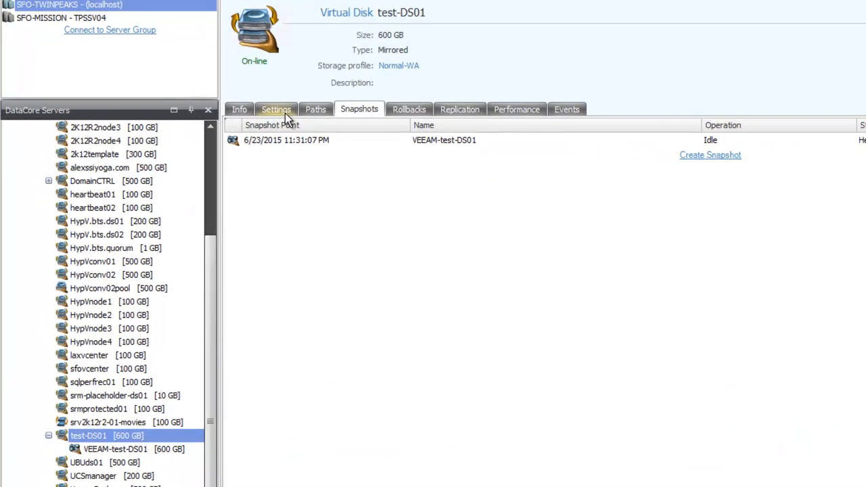
click(315, 112)
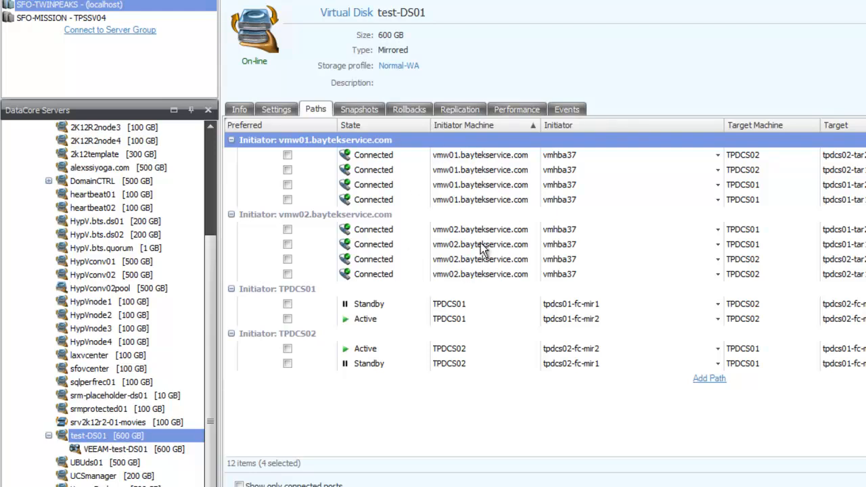
Show the four Read/Write paths of snapshot VEEAM-test-DS01 from veeamsvr and vmw-veeam
click(116, 450)
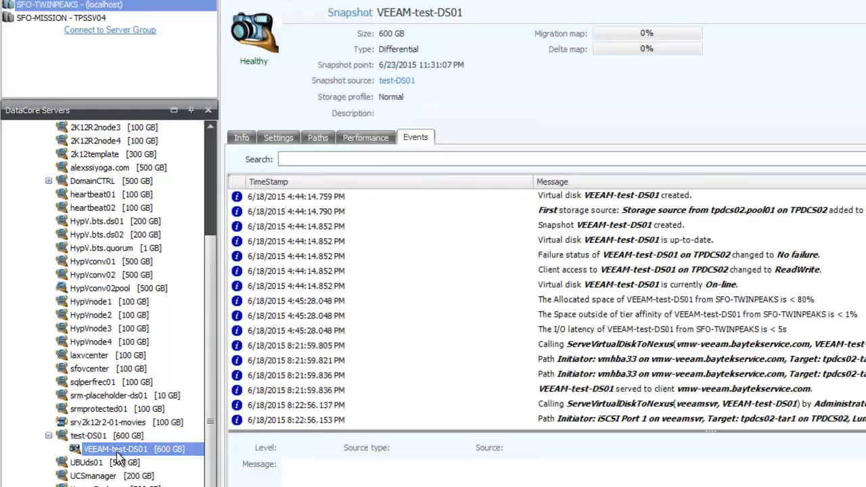
click(319, 139)
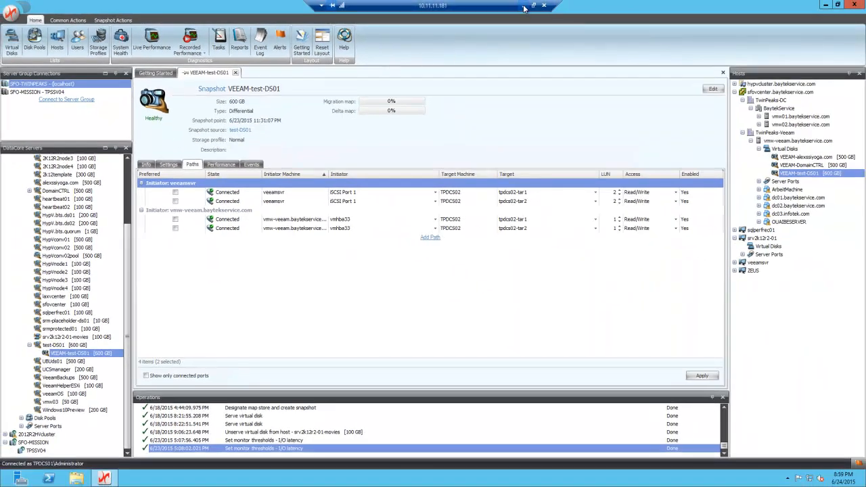
Leave the current remote session and switch to the 10.11.11.190 vSphere Client session
click(523, 5)
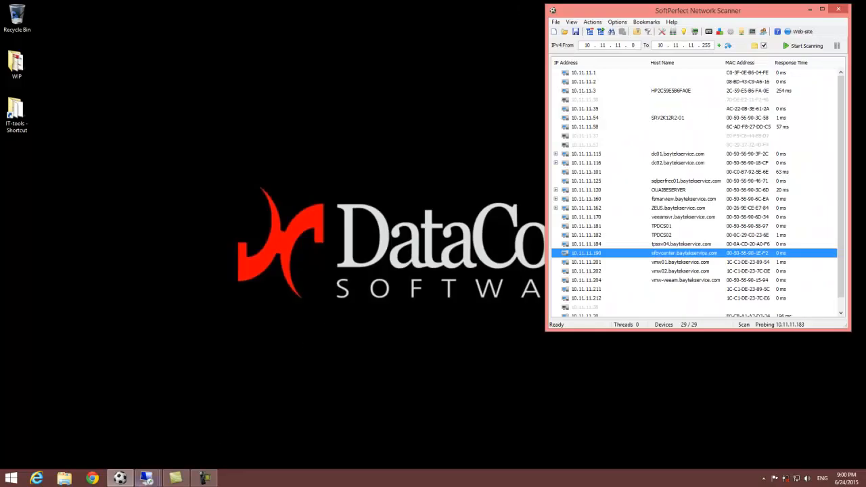
click(147, 479)
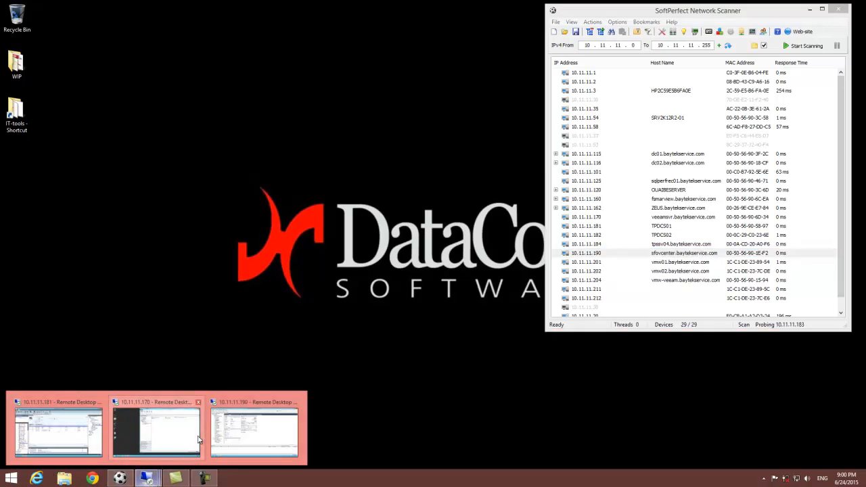
click(265, 407)
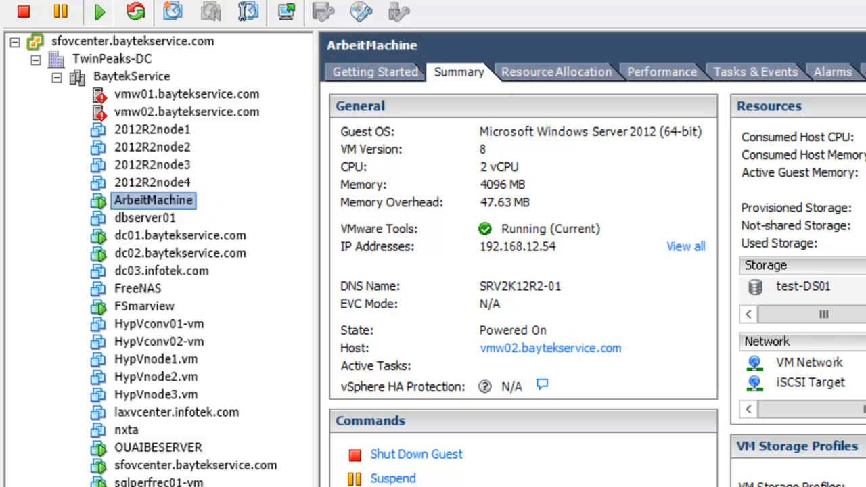
Select test-DS01 in the storage configuration datastore list of host vmw01
click(191, 94)
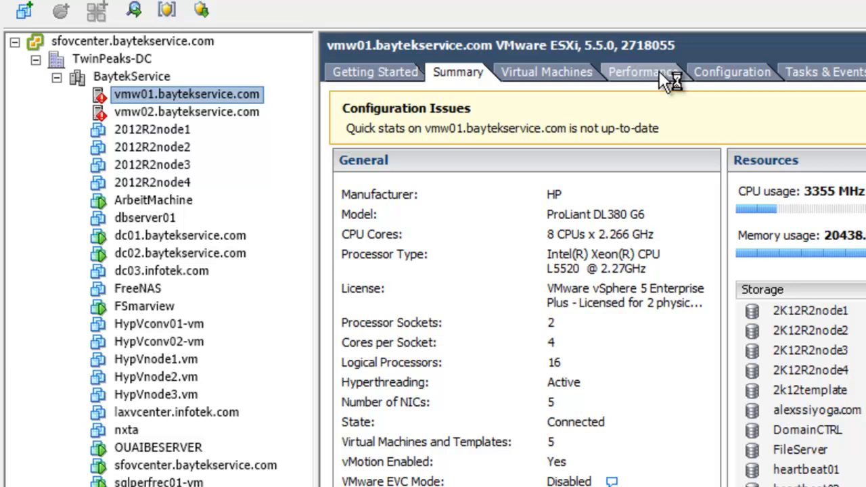
click(660, 71)
click(704, 69)
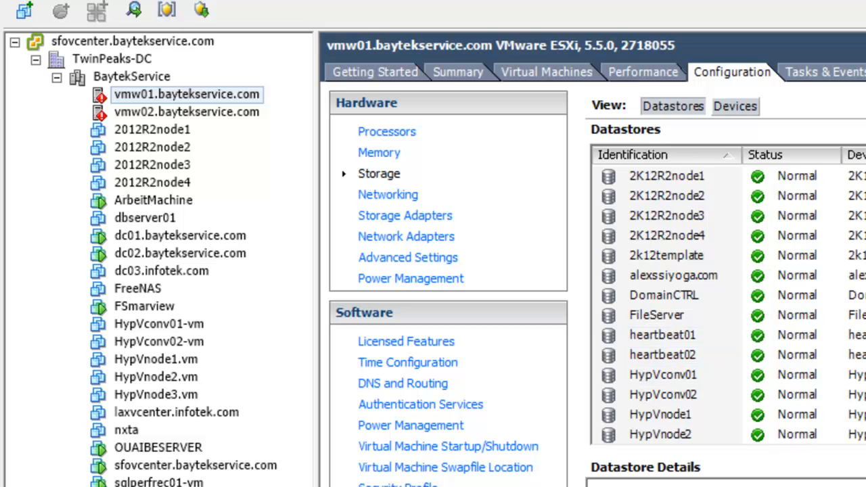
scroll(729, 295, down, 6)
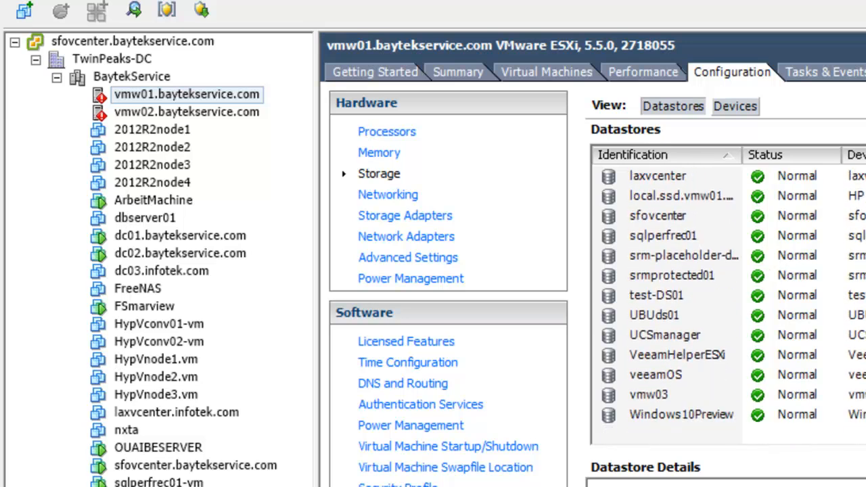
click(645, 298)
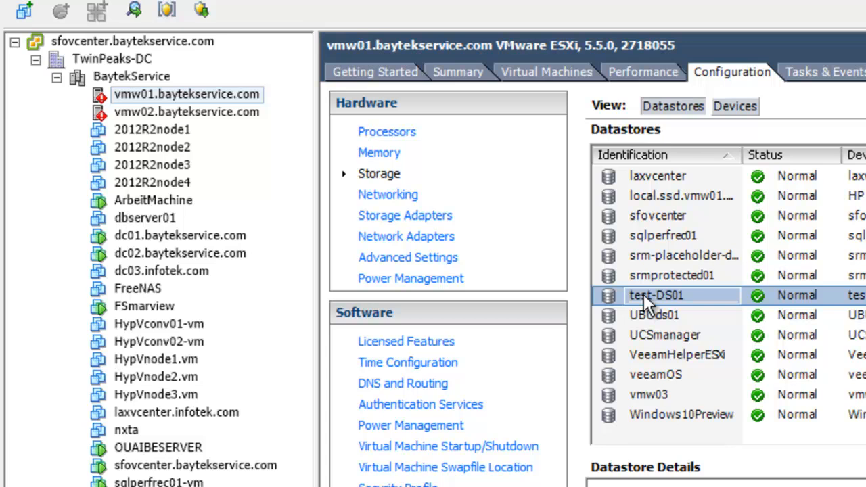
Browse the ArbeitMachine folder on test-DS01, then select the powered-off ArbeitMachine VM under vmw-veeam
right_click(663, 295)
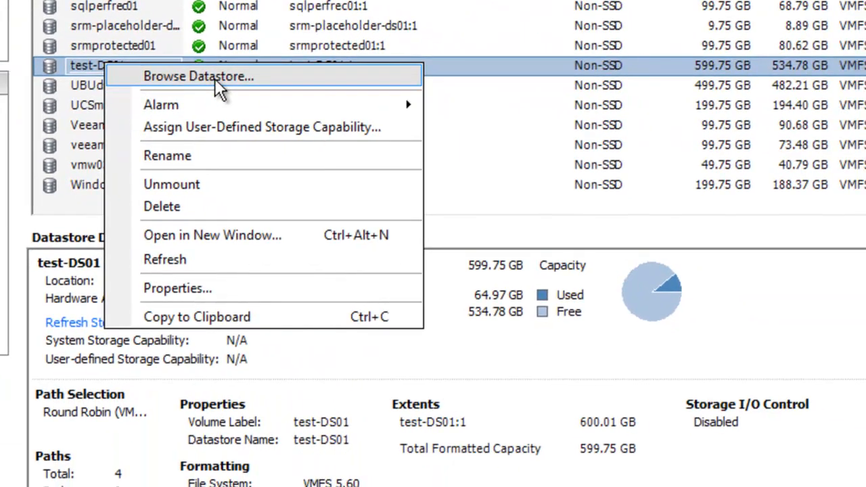
click(214, 77)
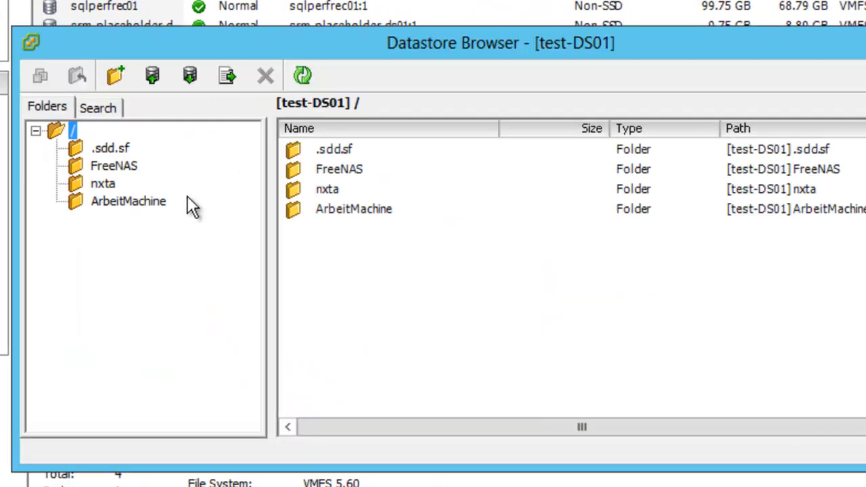
click(128, 202)
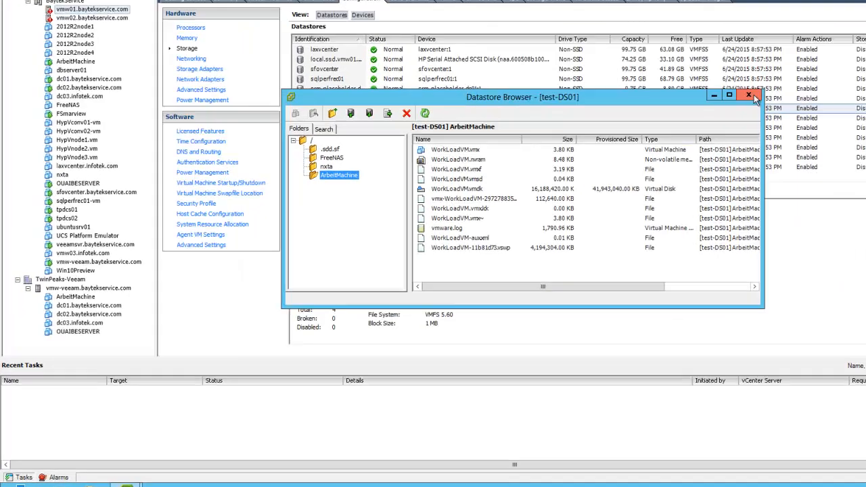
click(750, 95)
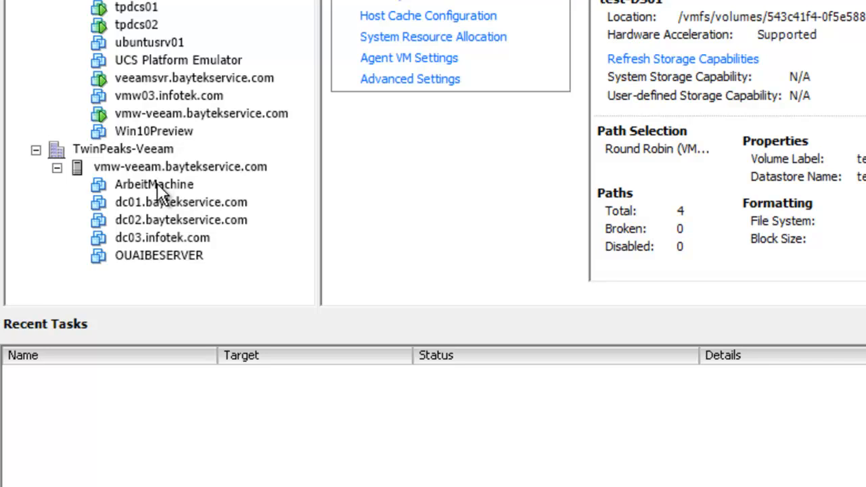
click(157, 184)
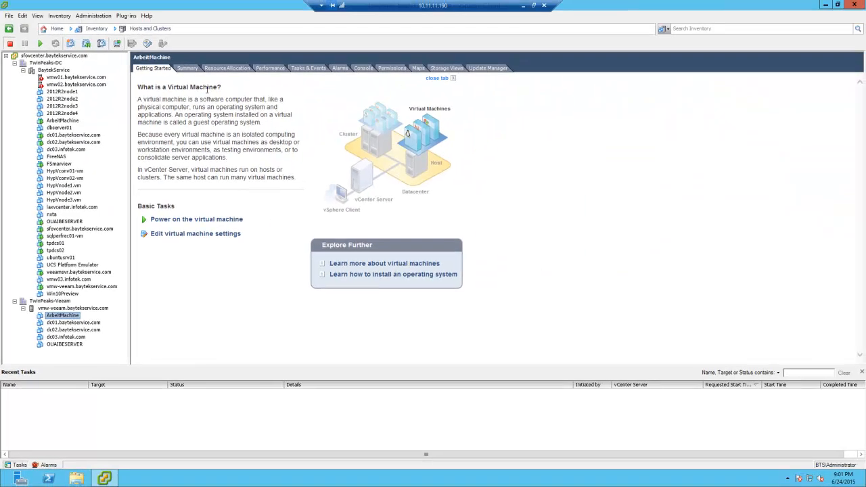
Check the ArbeitMachine Summary and vmw-veeam's vmhba33 devices, then minimize the vSphere session
click(189, 71)
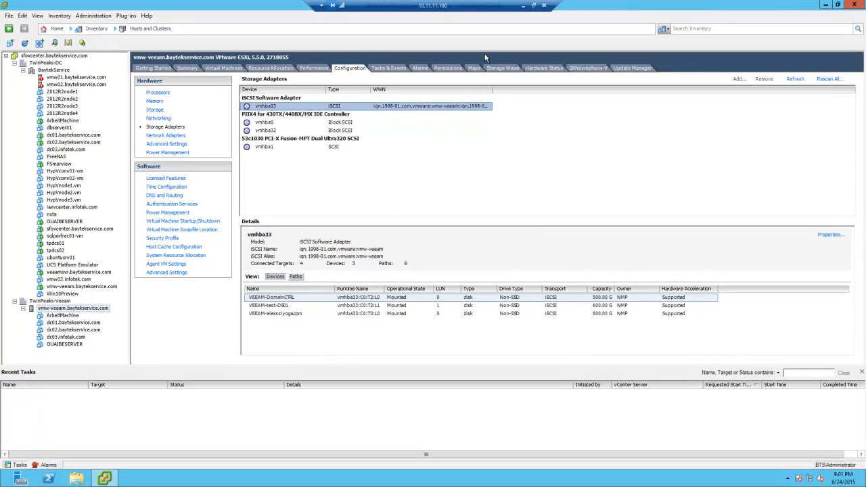
click(523, 6)
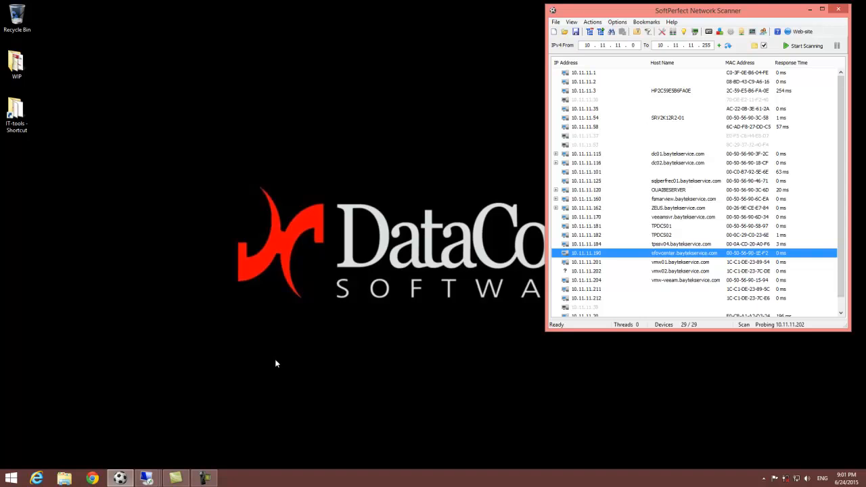
Switch to the 10.11.11.170 Veeam Backup & Replication remote session
click(148, 479)
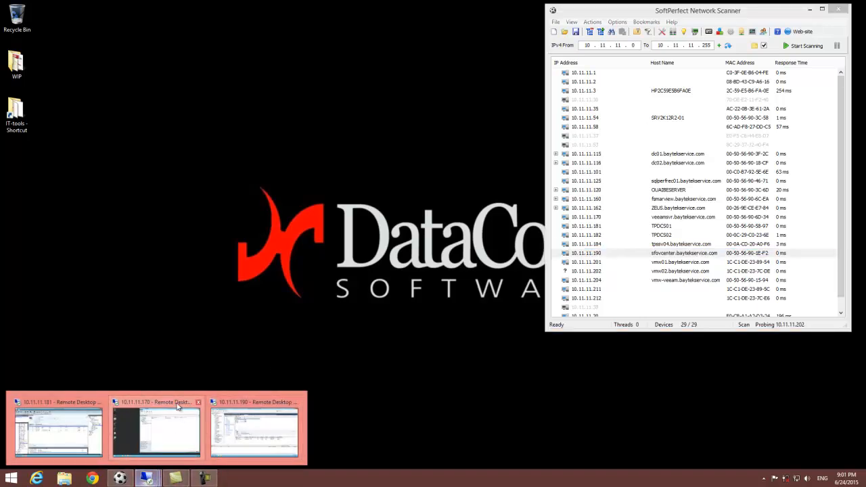
click(178, 405)
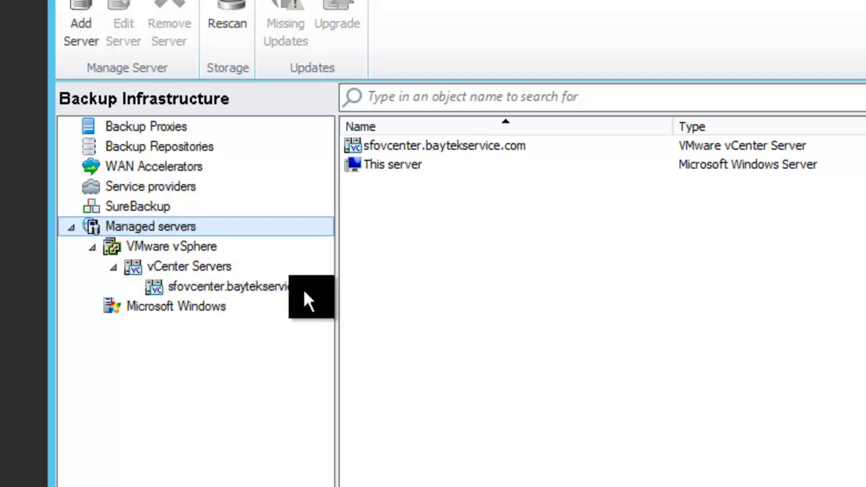
Widen the Name column for sfovcenter's hosts vmw01, vmw02 and vmw-veeam, then select vmw-veeam
click(275, 288)
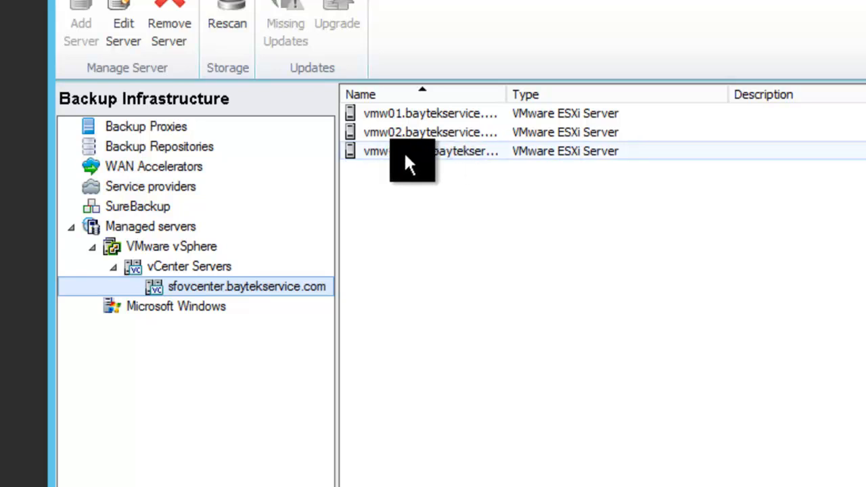
double_click(505, 96)
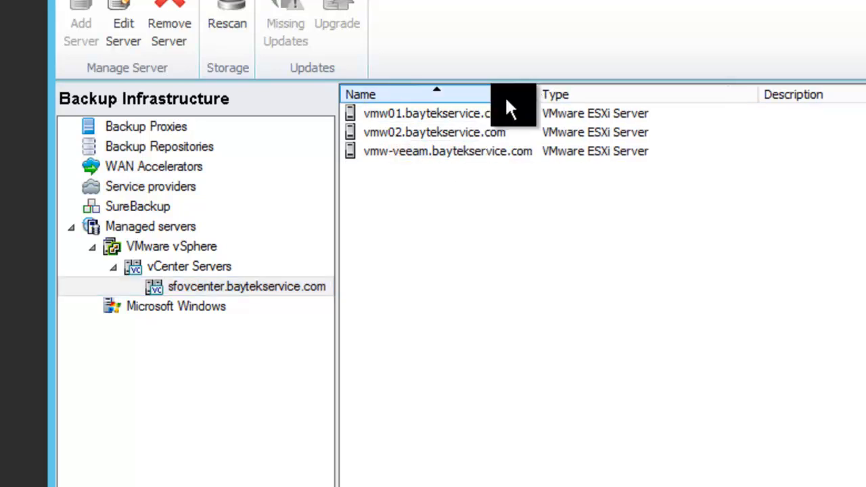
click(434, 151)
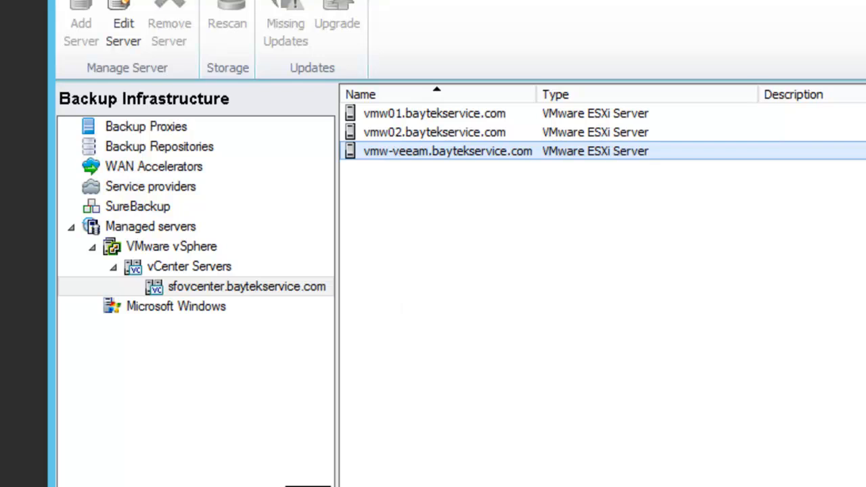
Select ArbeitMachine Backup Job to see its 6/24/2015 run: success, 0:06:59, 317.7 MB
click(312, 343)
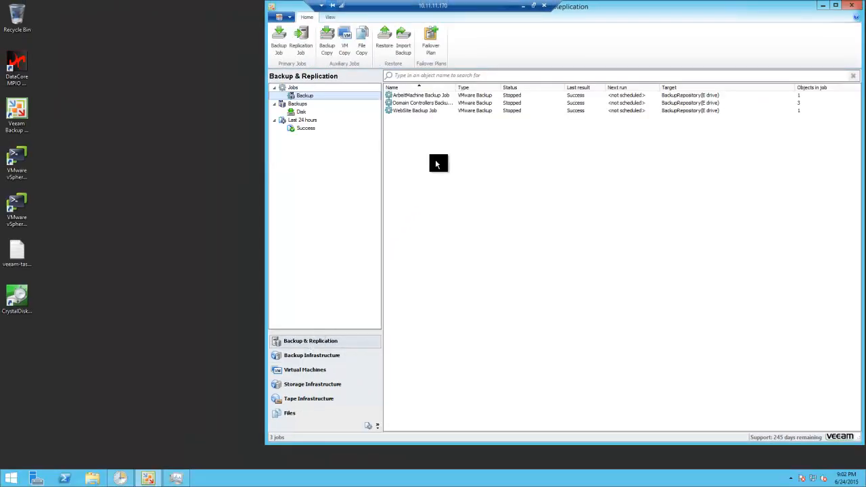
click(414, 99)
right_click(414, 100)
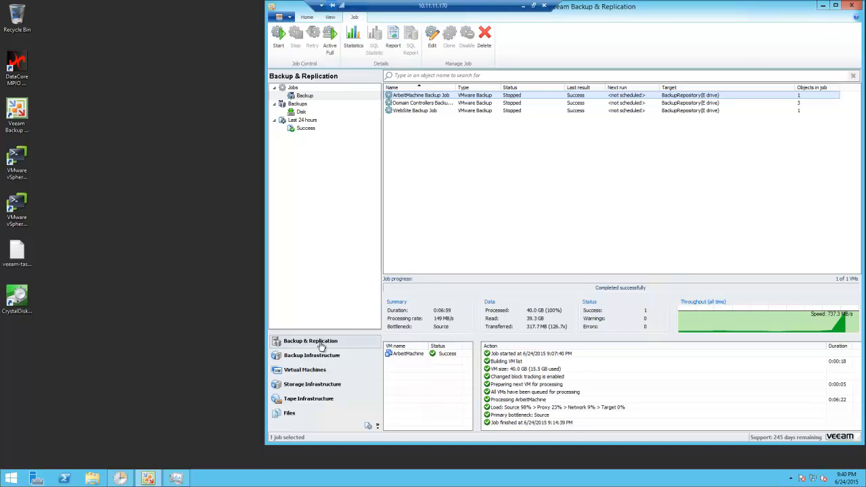
click(422, 143)
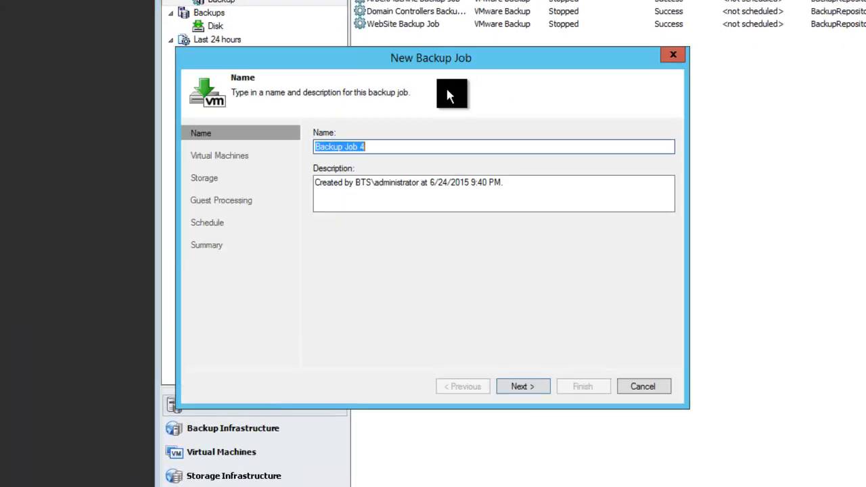
click(523, 388)
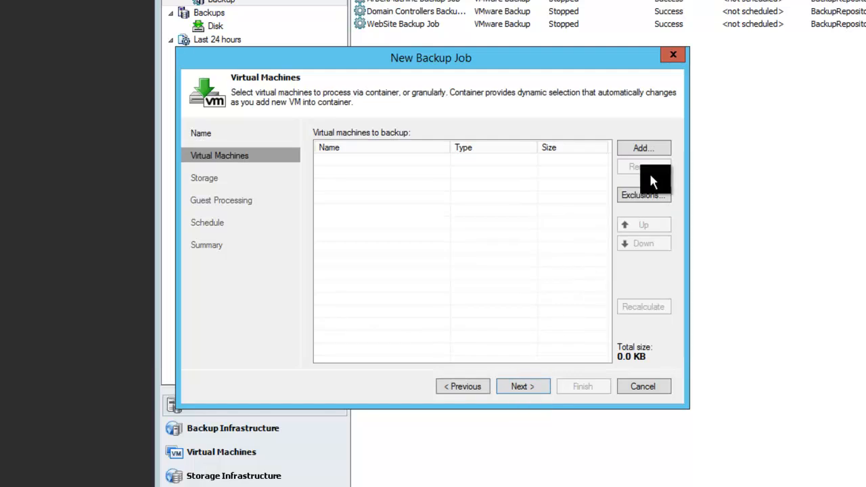
click(645, 148)
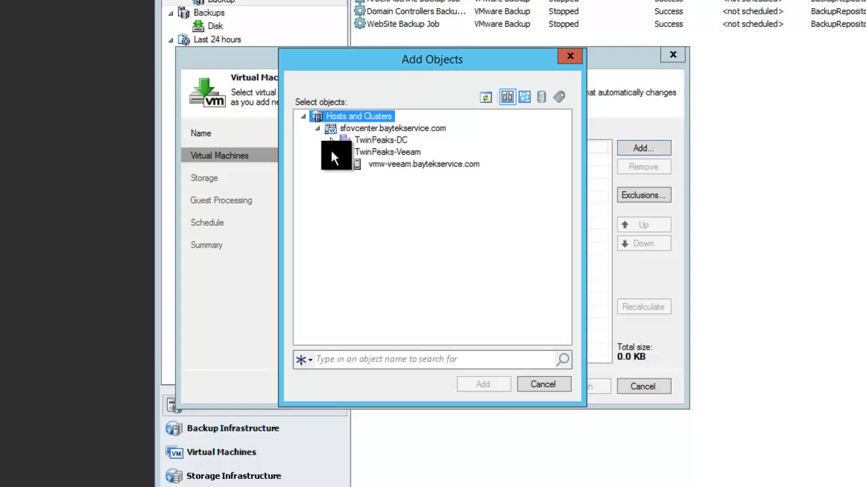
click(391, 164)
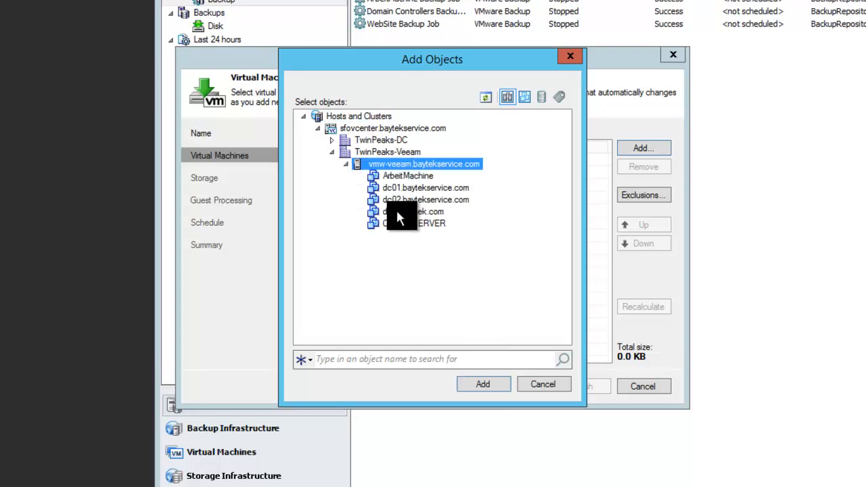
click(407, 176)
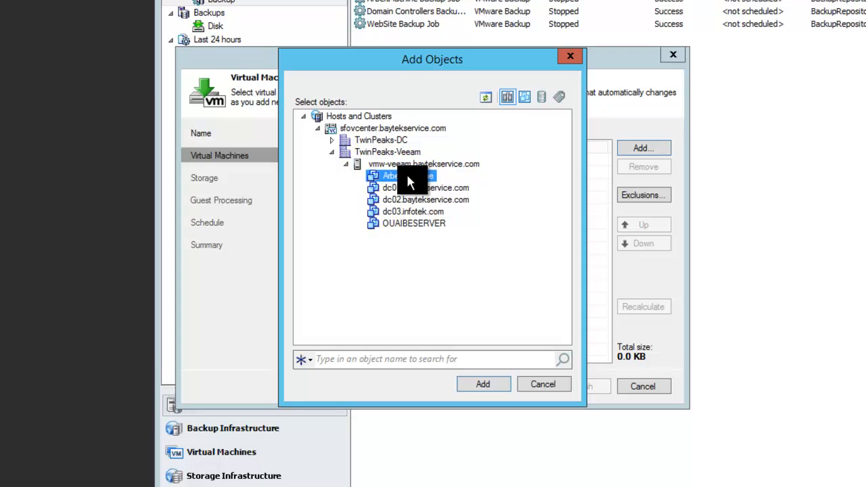
click(488, 380)
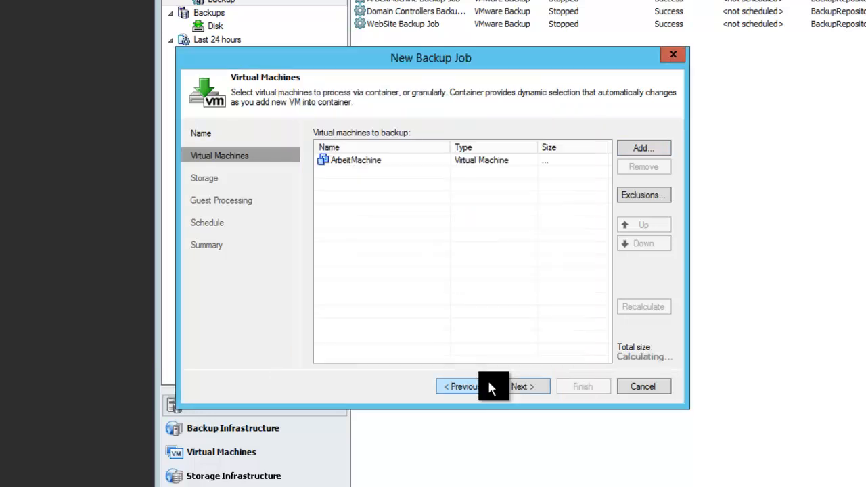
click(525, 387)
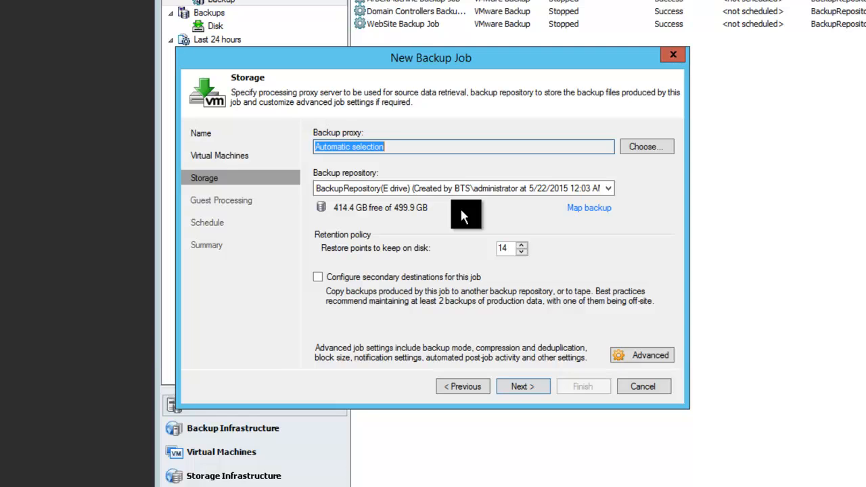
click(529, 387)
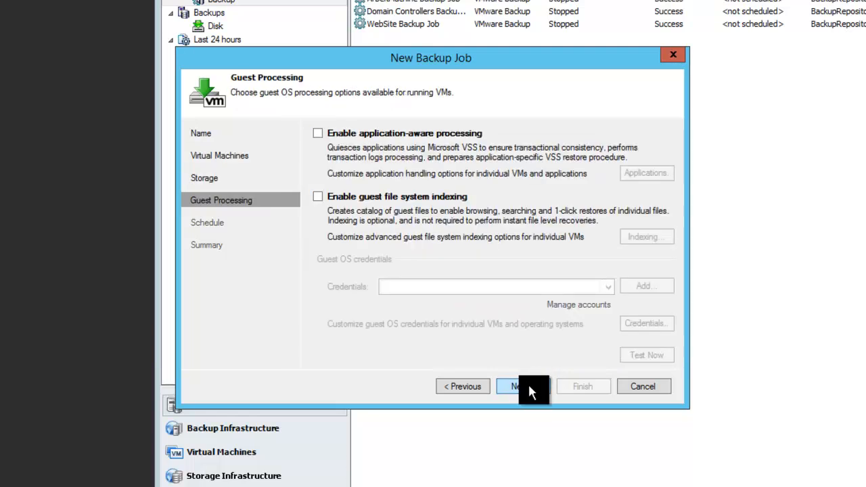
click(528, 386)
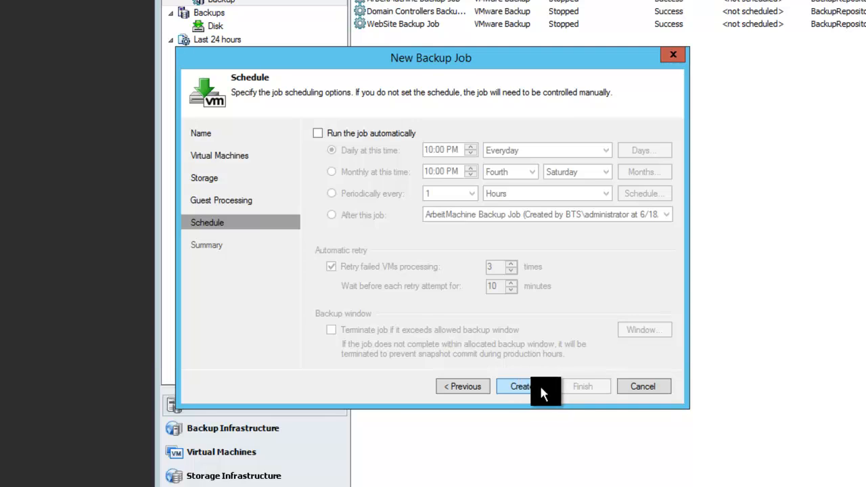
click(654, 387)
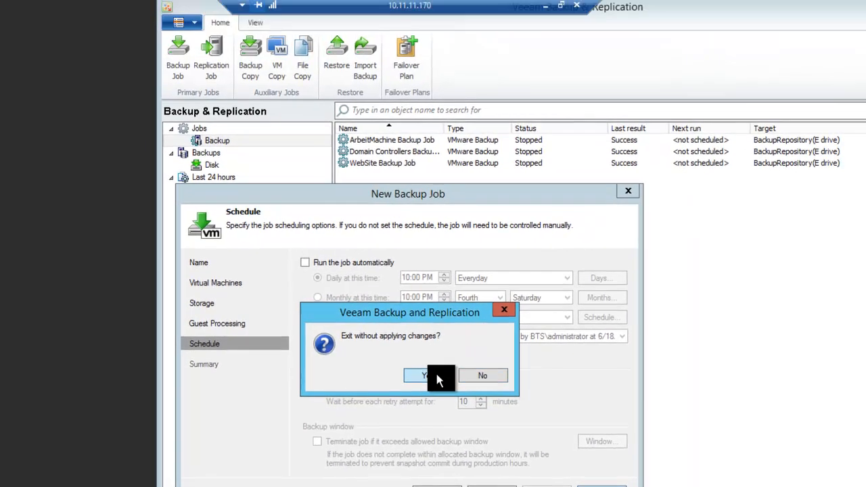
click(435, 372)
click(401, 140)
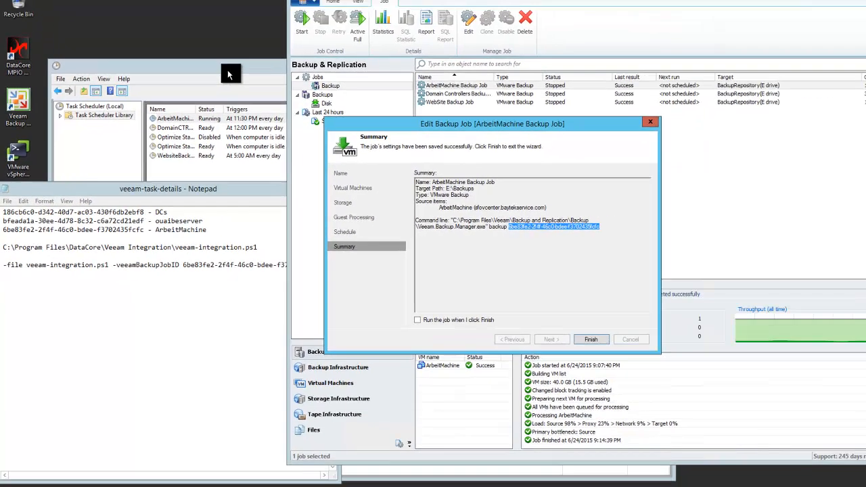
Bring Task Scheduler forward to see the ArbeitMachineBackupJob task, triggered daily at 11:30 PM
click(285, 32)
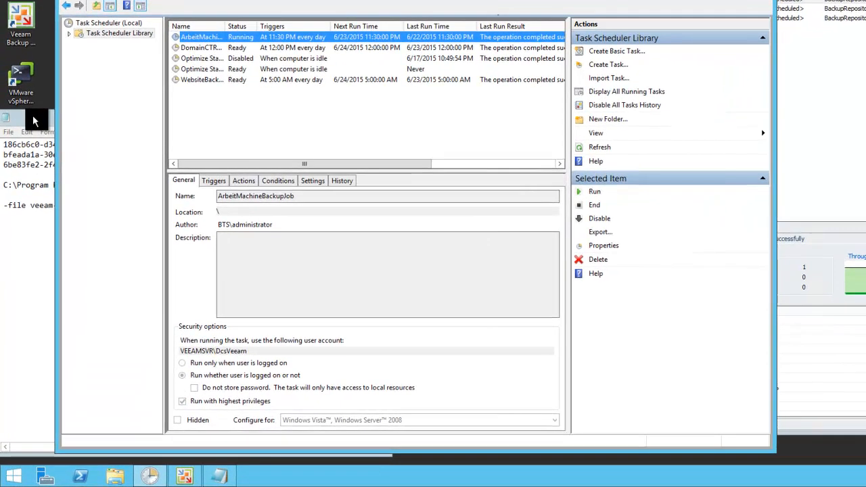
click(32, 117)
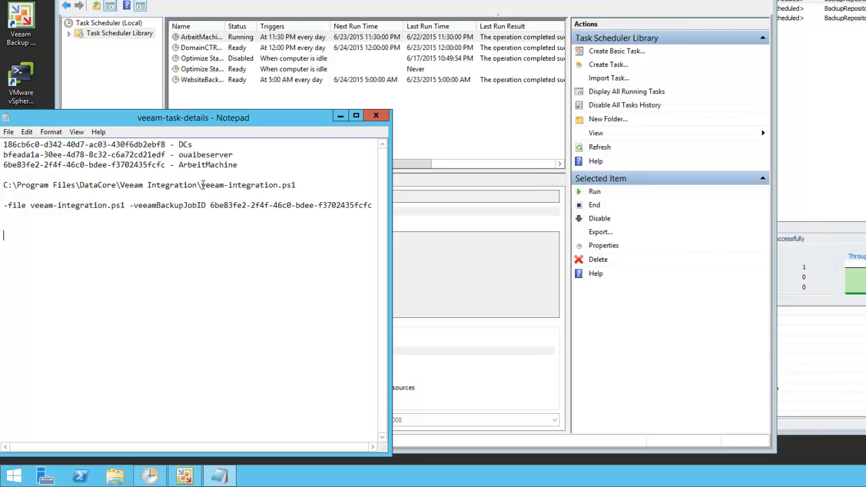
drag(201, 185, 278, 184)
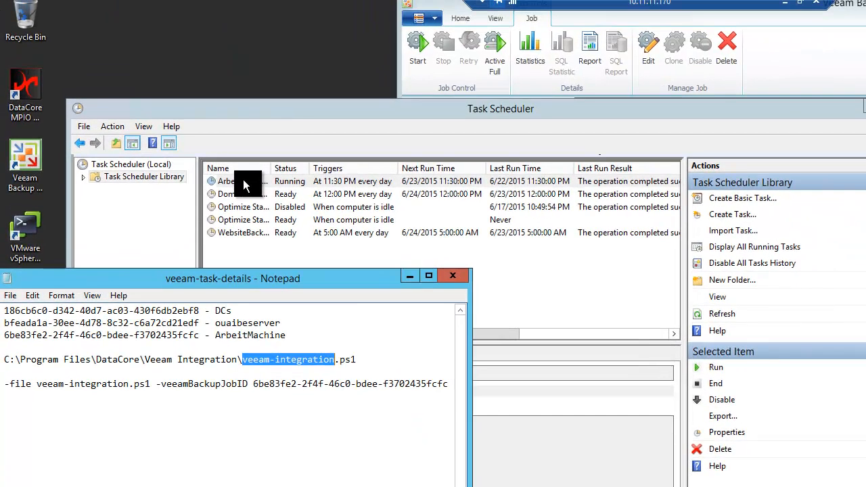
click(235, 150)
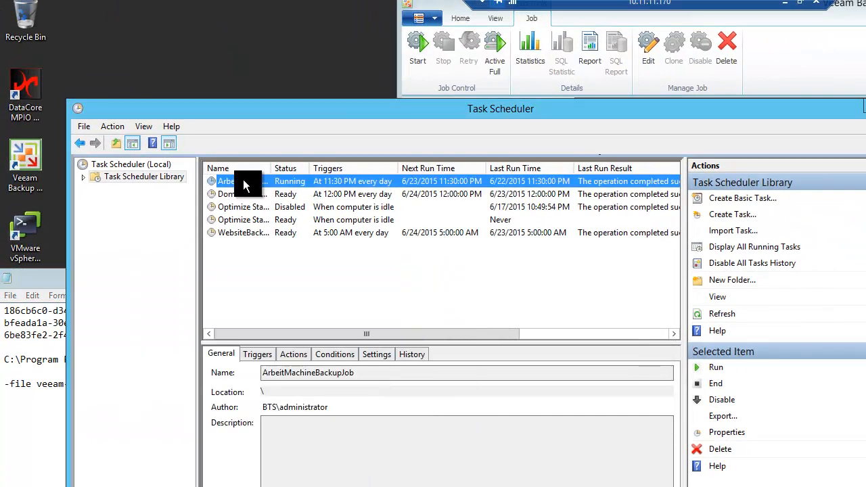
Inspect ArbeitMachineBackupJob's properties: its 11:30 PM daily trigger and veeam-integration.ps1 PowerShell action
right_click(243, 180)
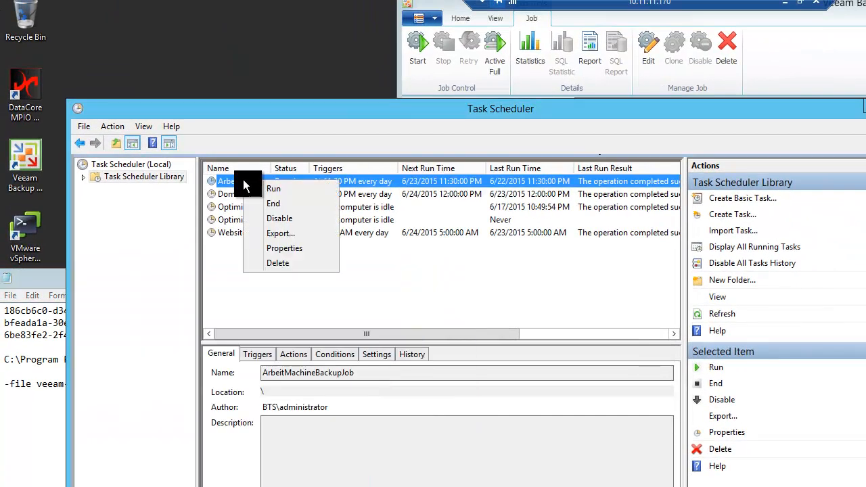
click(294, 247)
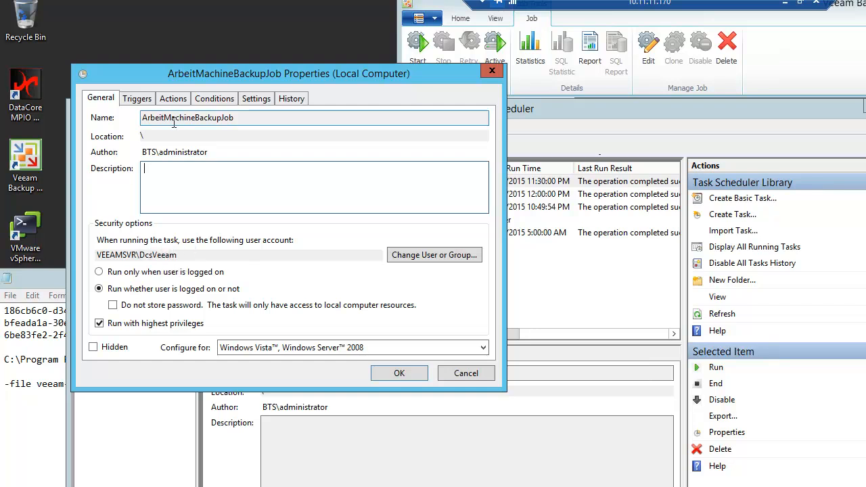
click(134, 100)
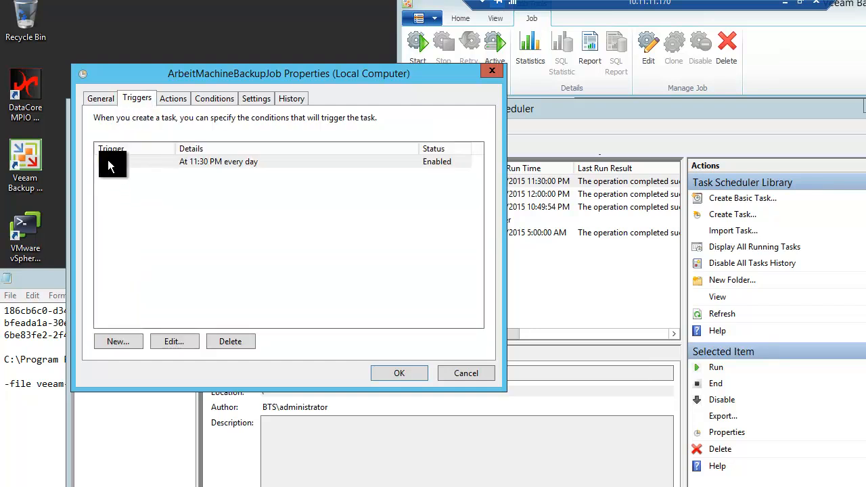
click(174, 101)
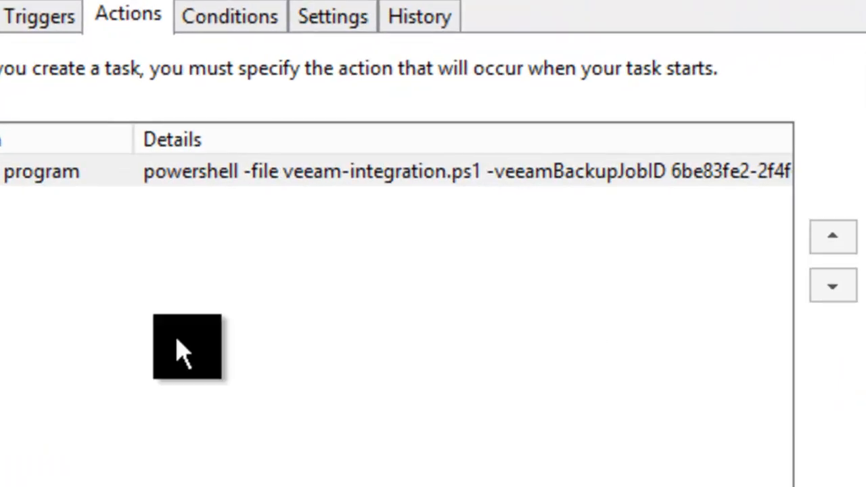
click(305, 171)
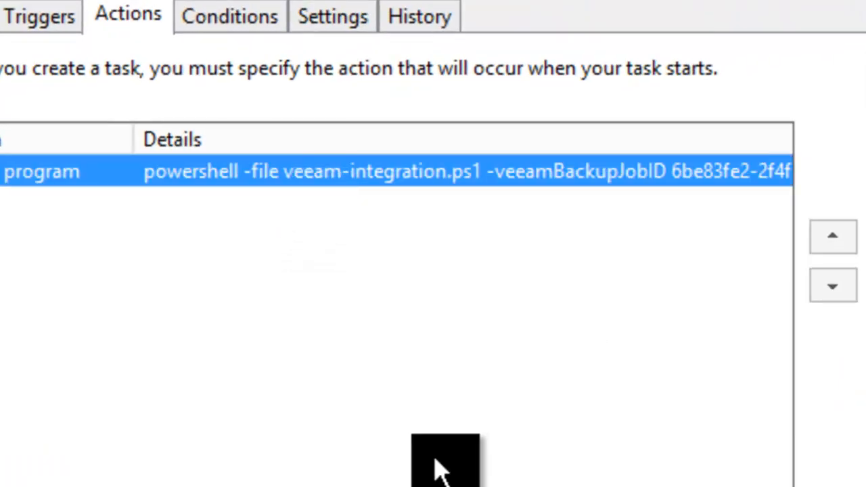
scroll(396, 171, right, 1)
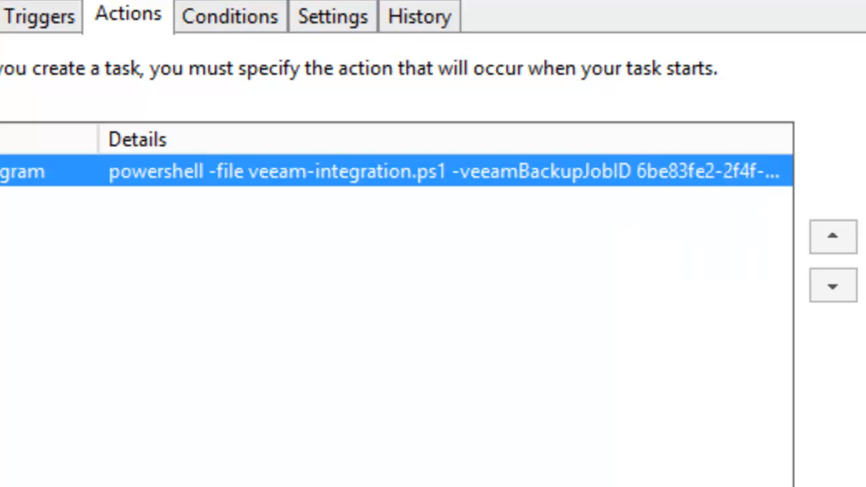
key(Escape)
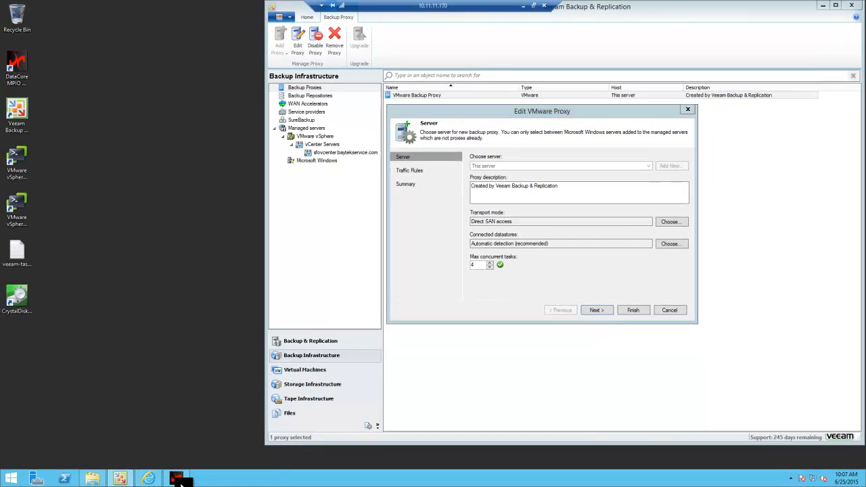
Check the VEEAM-test-DS01 disk's paths in DataCore MPIO Console, then return to the Veeam Integration folder
click(176, 479)
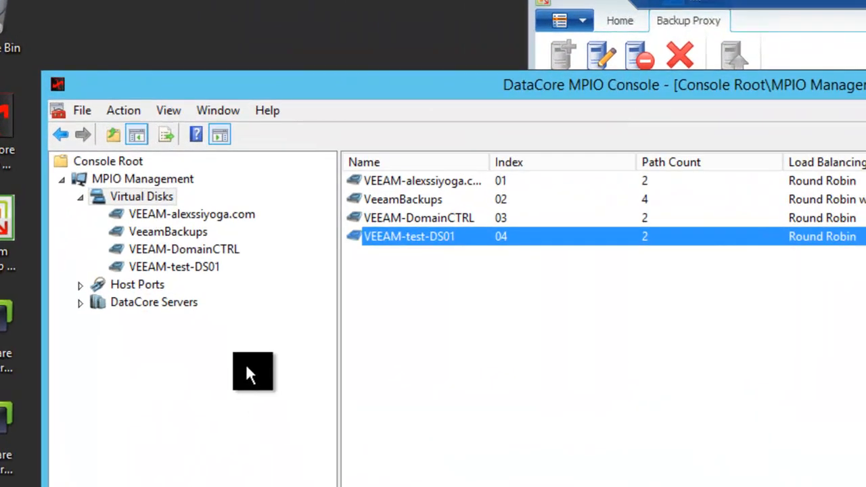
click(184, 270)
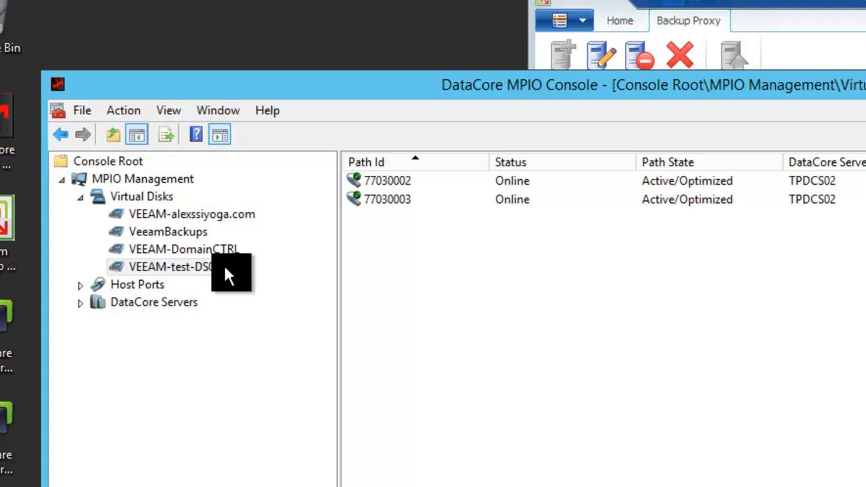
click(161, 195)
click(287, 217)
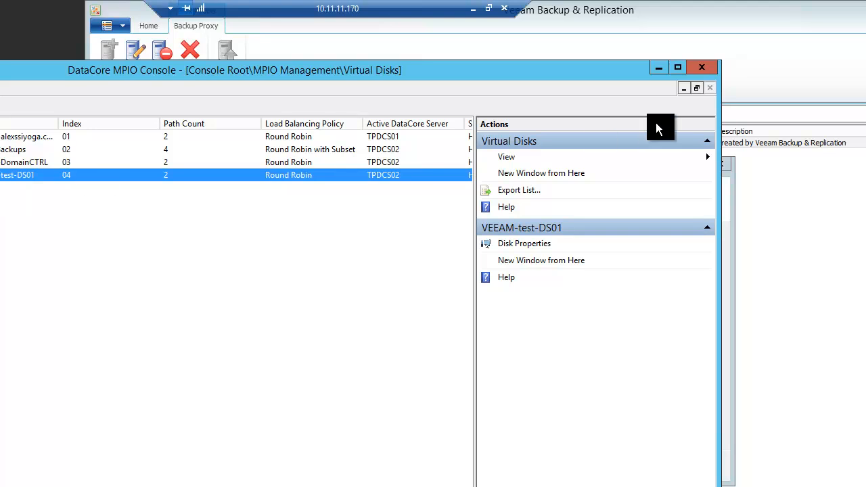
click(656, 69)
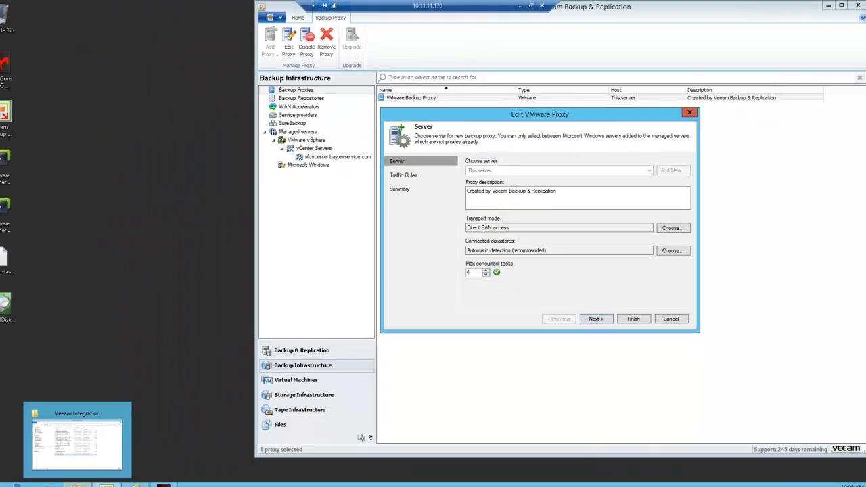
click(97, 480)
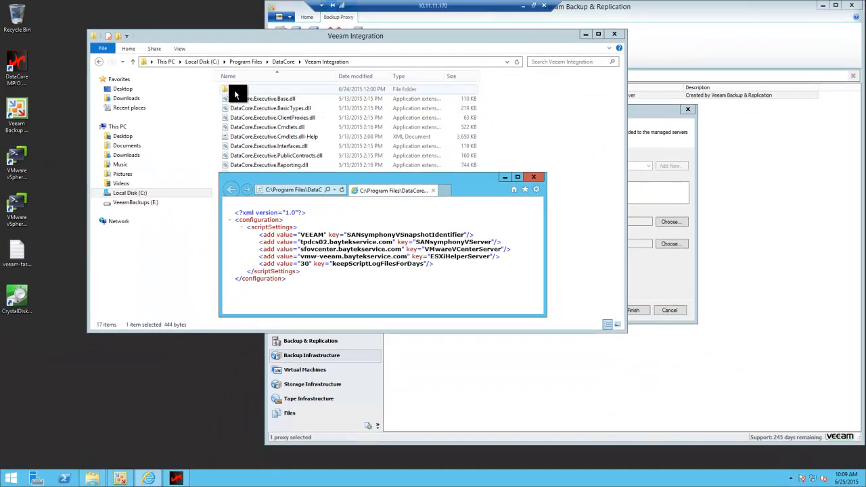
Open the Veeam Integration log folder and scroll through its 28 dated log files
double_click(234, 89)
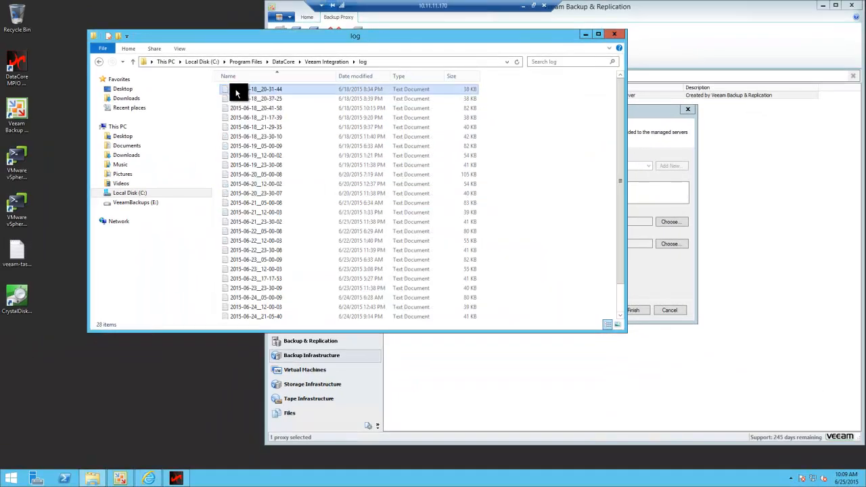
drag(621, 101, 618, 193)
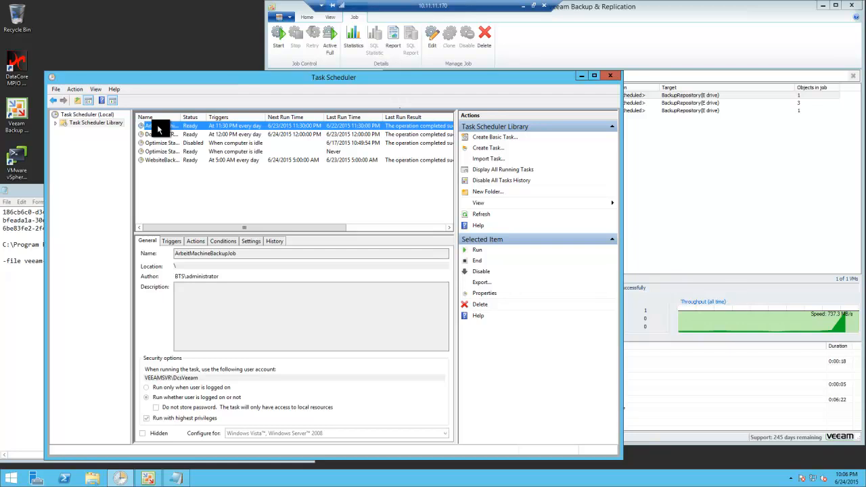
Run the ArbeitMachineBackupJob task immediately from Task Scheduler
right_click(157, 126)
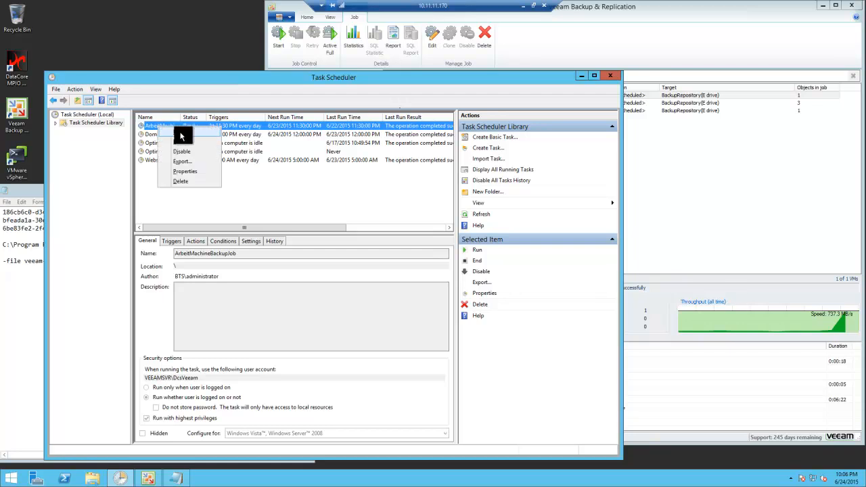
click(181, 136)
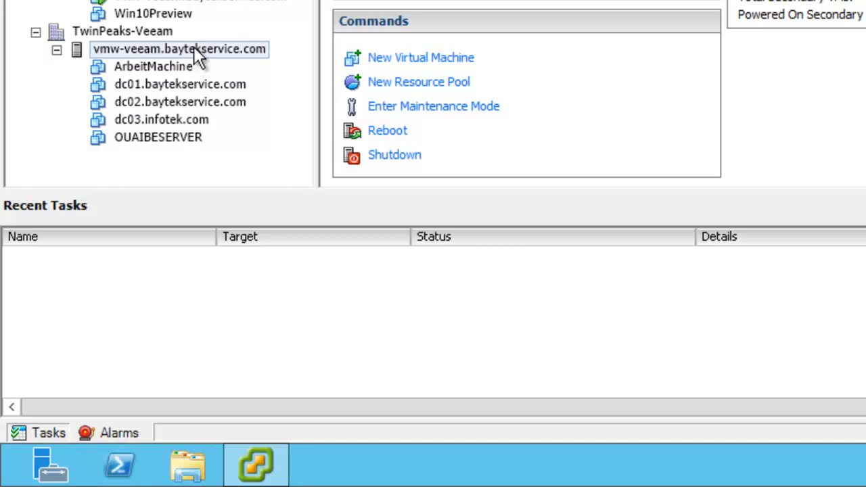
Select host vmw-veeam.baytekservice.com to watch ArbeitMachine's backup snapshot tasks in Recent Tasks
click(194, 49)
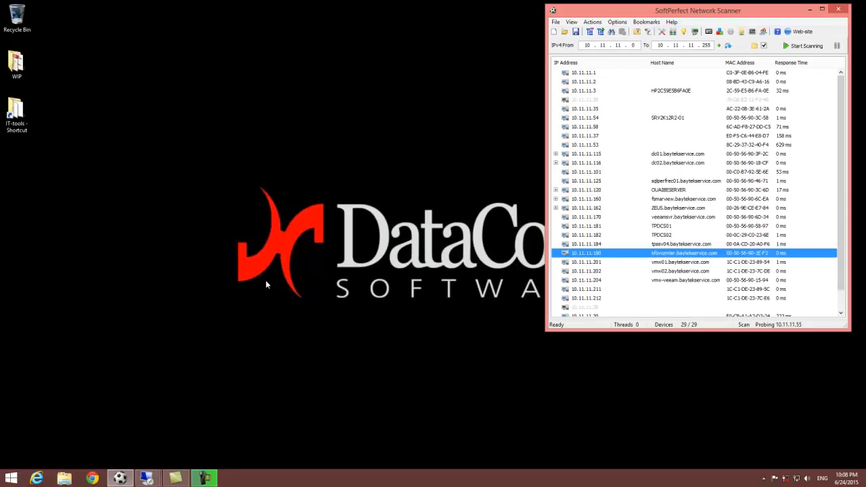
Switch to the 10.11.11.170 remote session and finish the ArbeitMachine Edit Backup Job dialog in Veeam
click(146, 479)
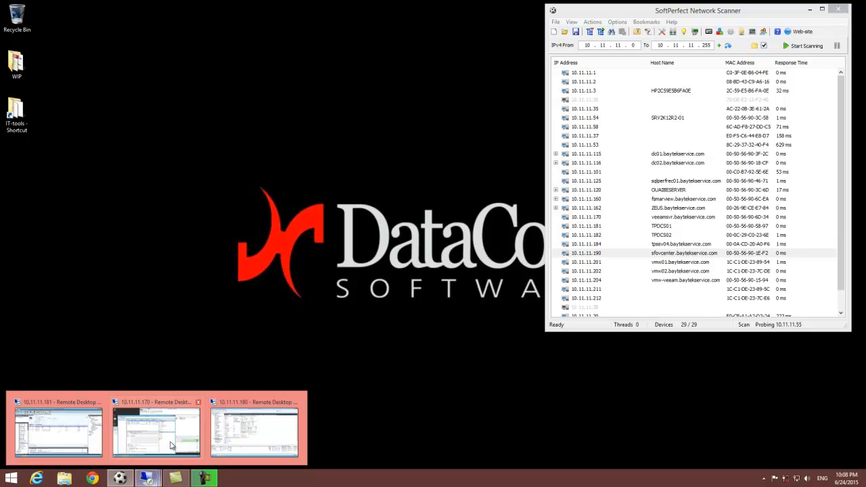
click(181, 409)
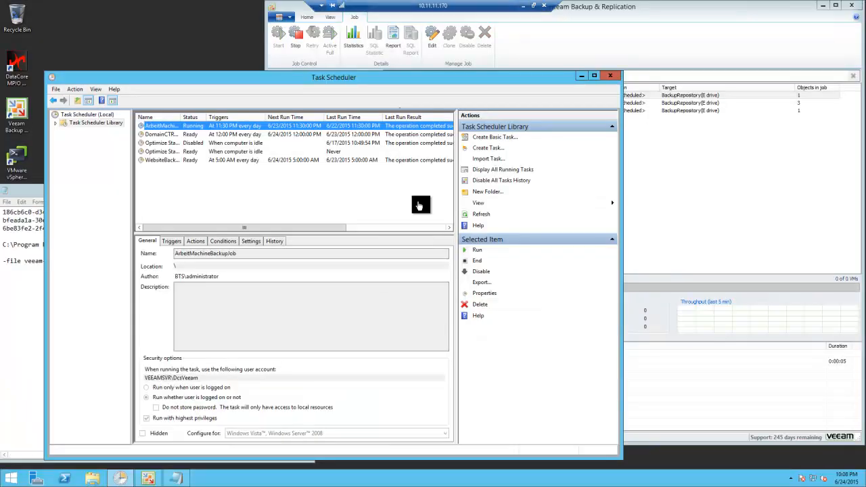
click(628, 12)
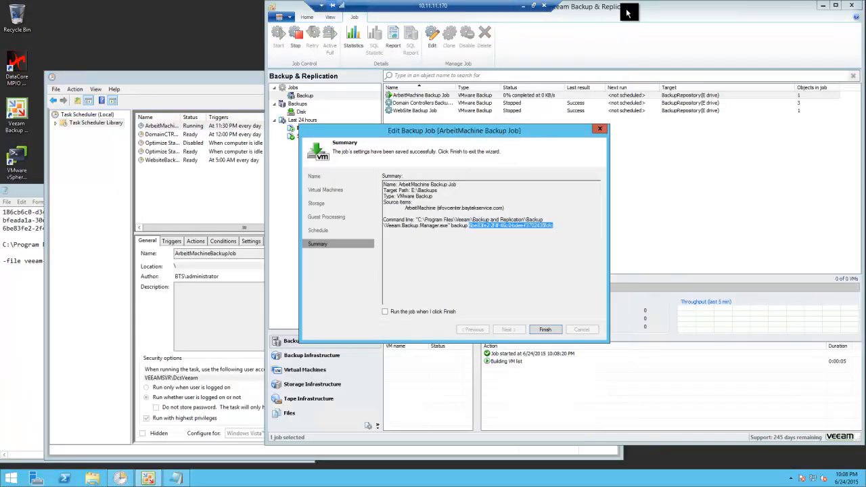
click(551, 330)
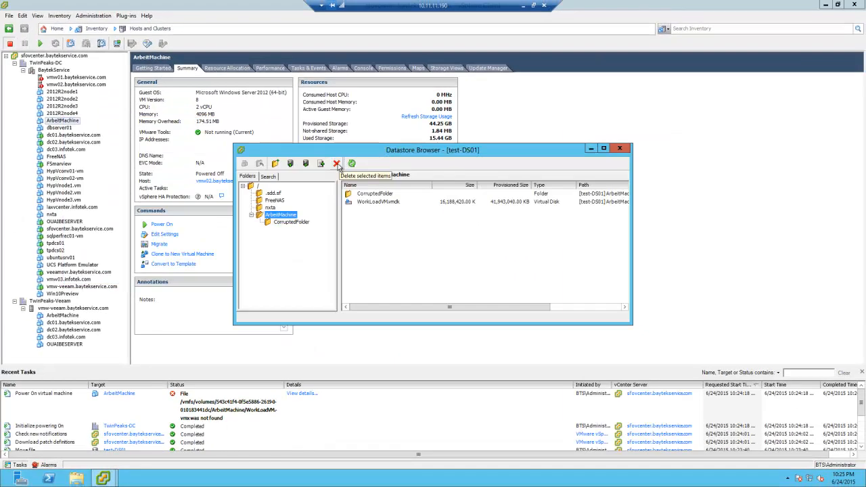
Delete the ArbeitMachine folder from test-DS01, confirming, and close the Datastore Browser
click(337, 165)
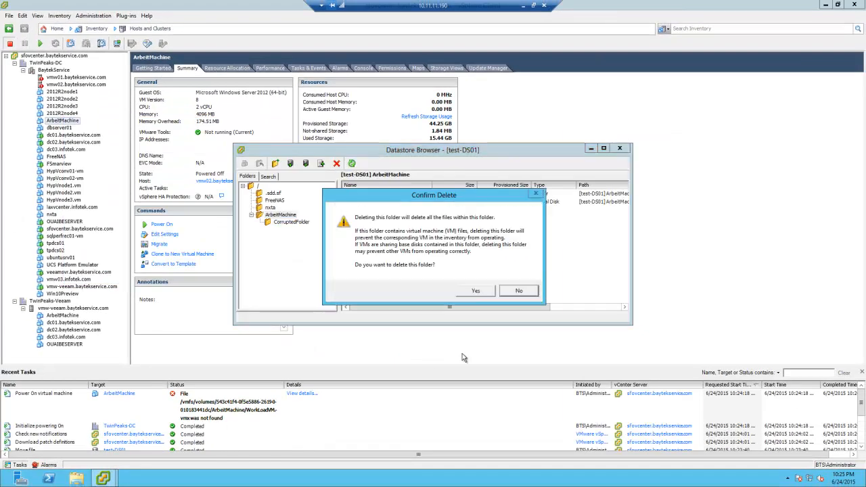
click(477, 291)
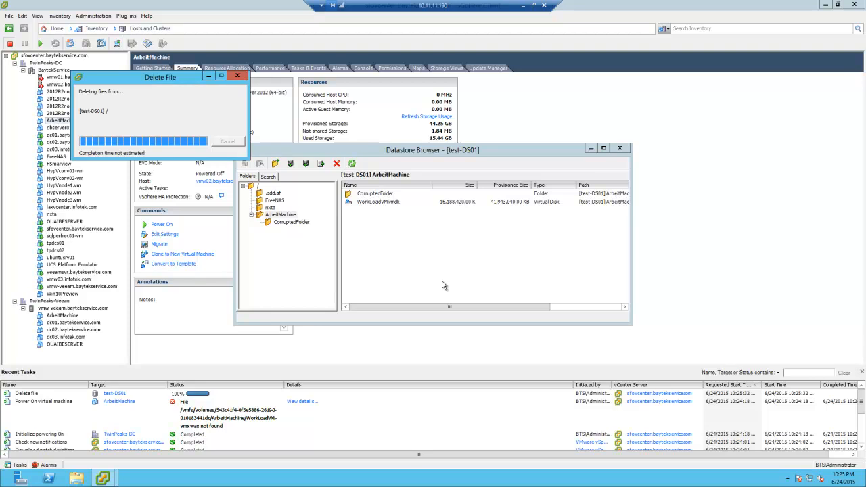
click(619, 148)
Remove the ArbeitMachine VM from the vSphere inventory, confirming with Yes
click(76, 114)
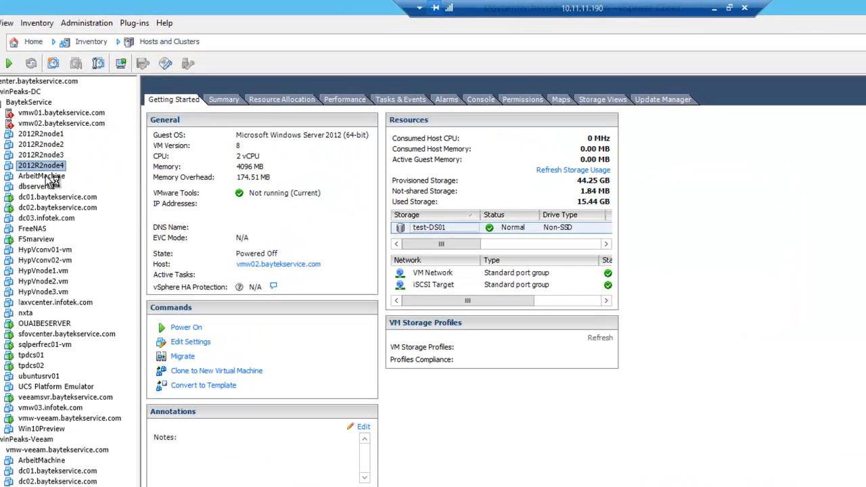
click(47, 176)
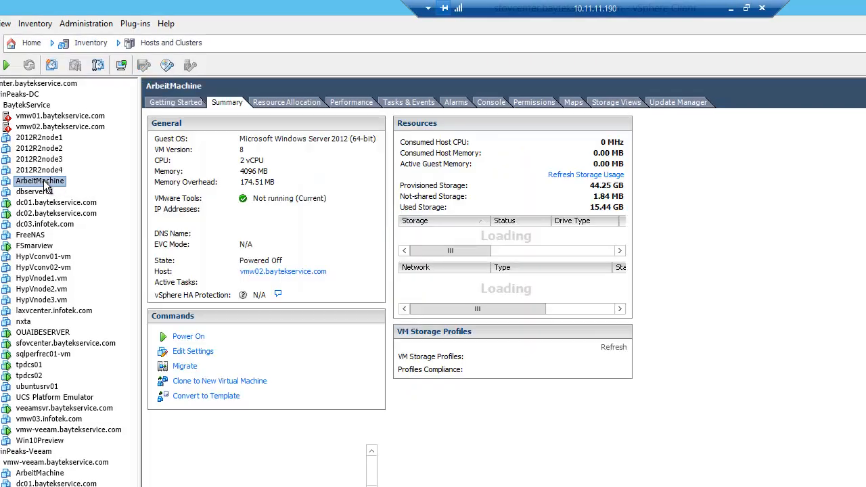
right_click(45, 178)
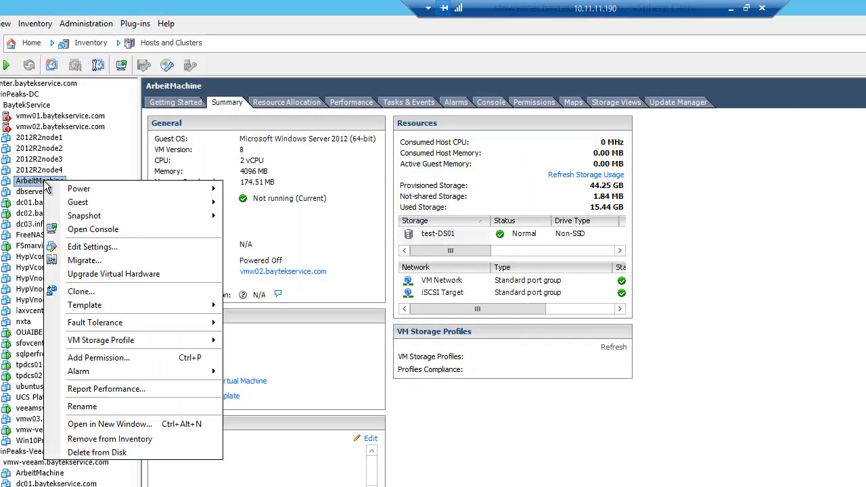
click(109, 440)
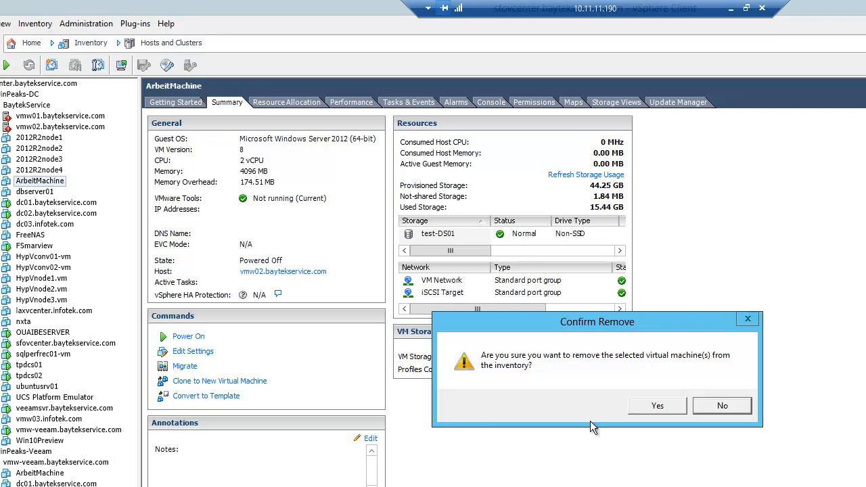
click(665, 409)
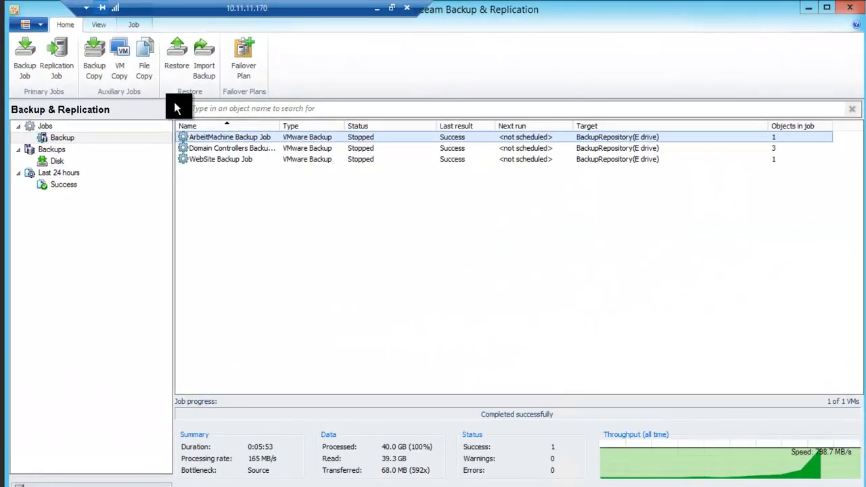
Start an Entire VM restore and add ArbeitMachine from its backup job (restore point 6/24/2015 10:09:17 PM)
click(176, 54)
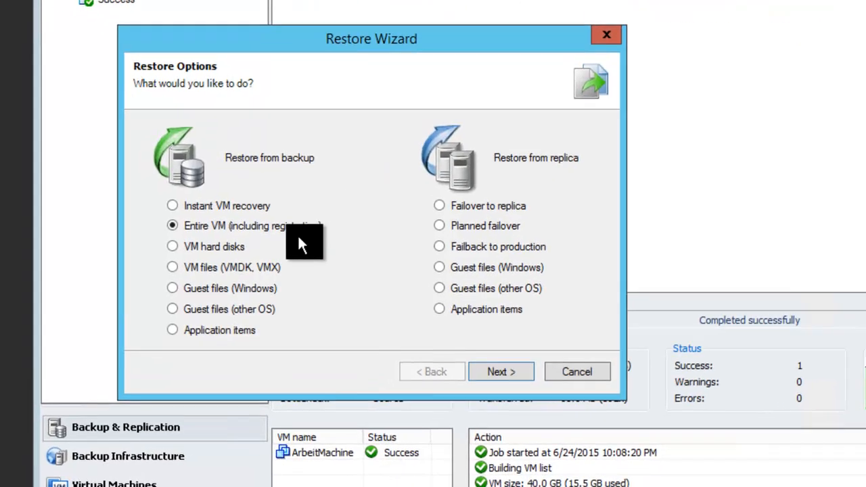
click(511, 372)
click(645, 139)
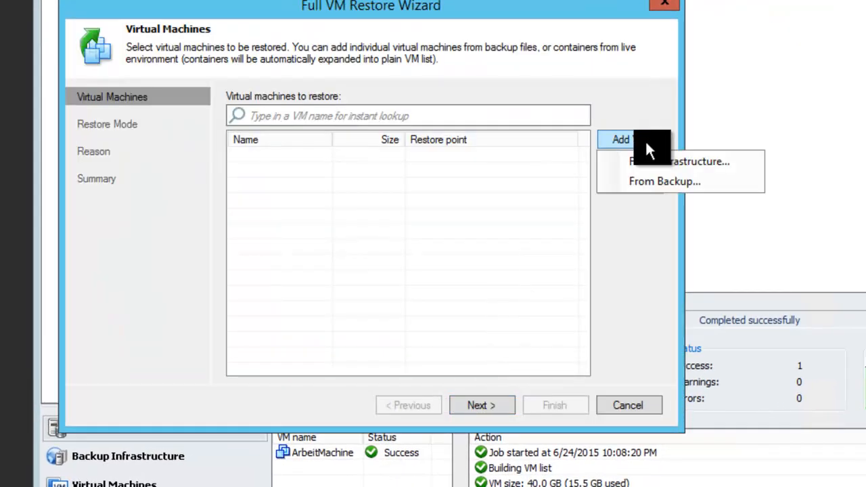
click(660, 181)
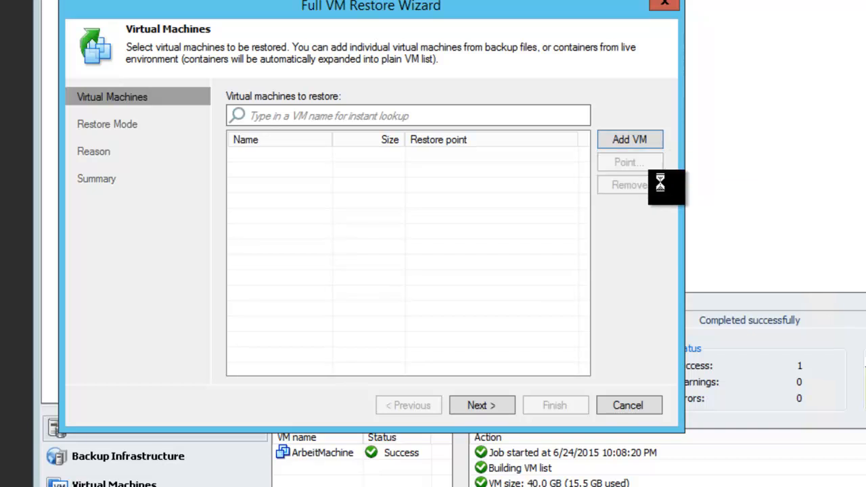
click(154, 41)
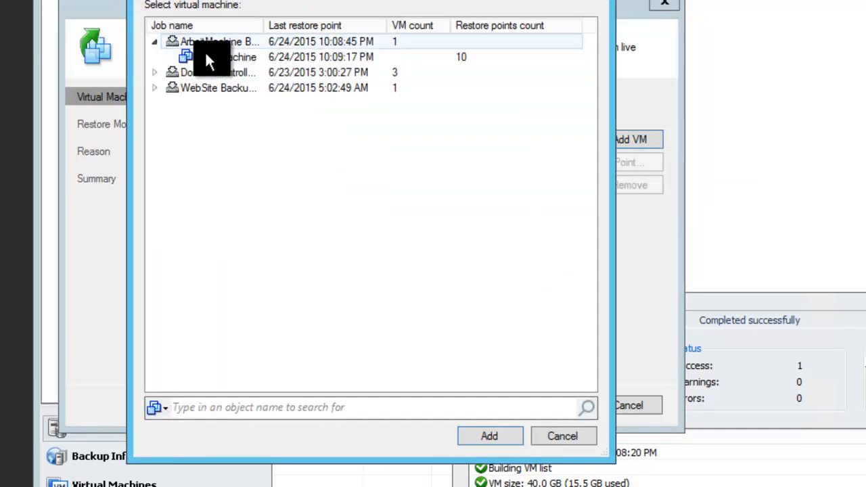
click(211, 54)
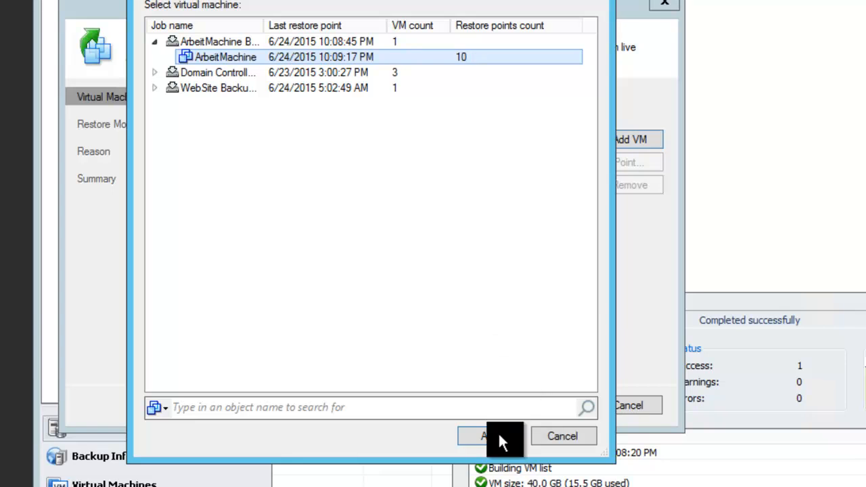
click(477, 433)
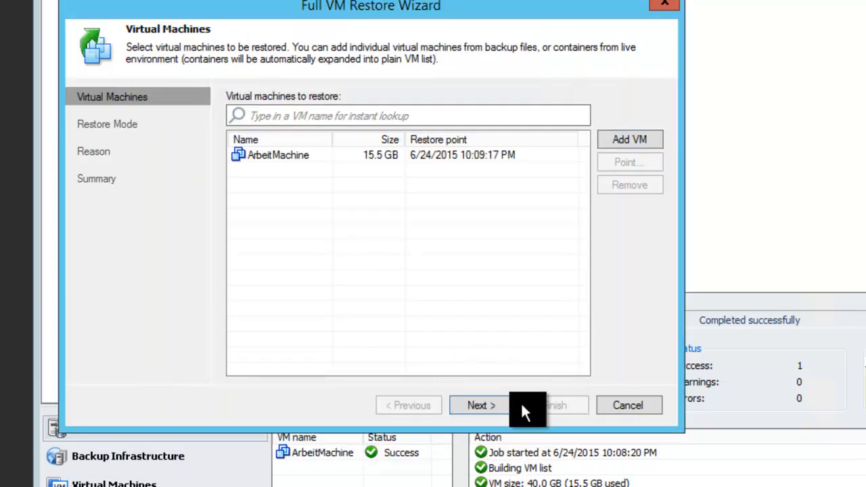
Choose to restore ArbeitMachine to a new location with different settings
click(488, 401)
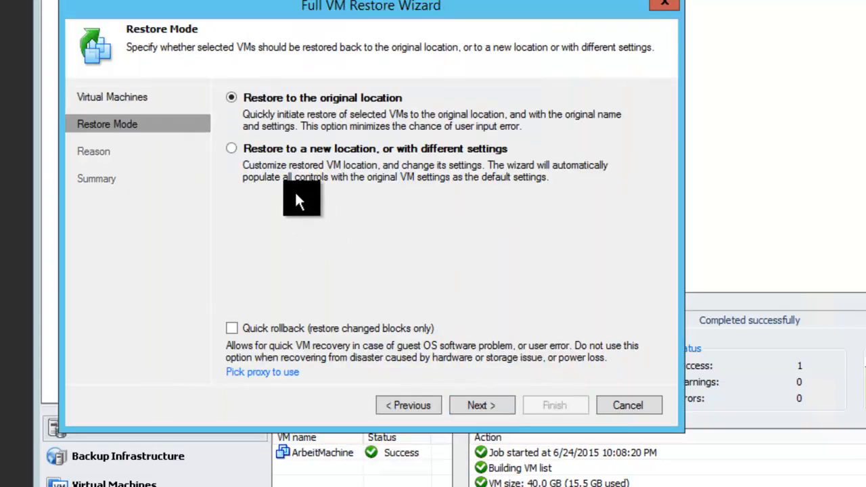
click(281, 154)
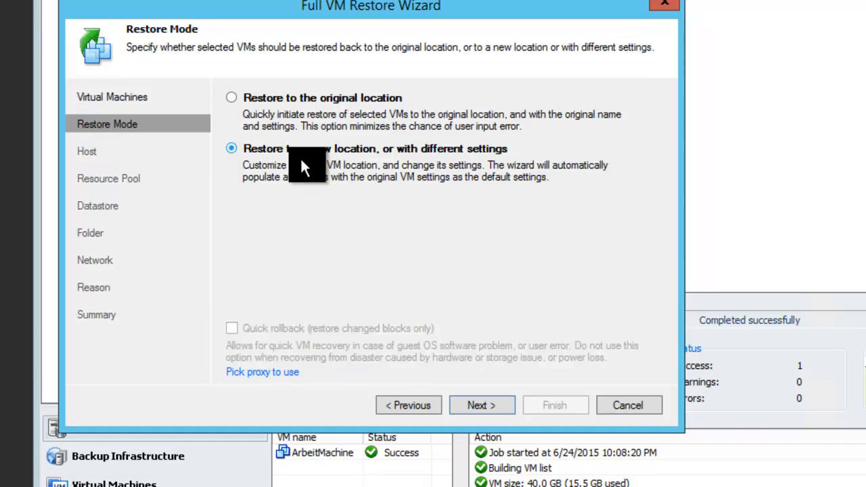
click(492, 406)
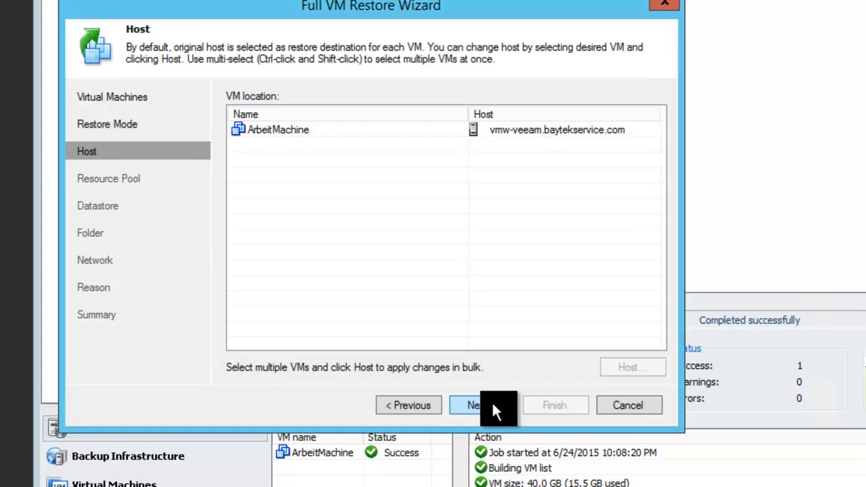
Set ArbeitMachine's destination host to vmw02.baytekservice.com under sfovcenter > TwinPeaks-DC > BaytekService
click(522, 130)
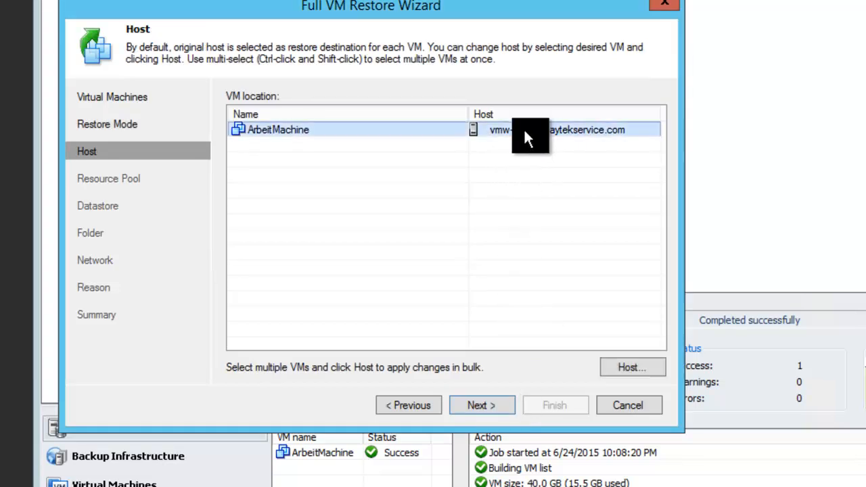
click(633, 367)
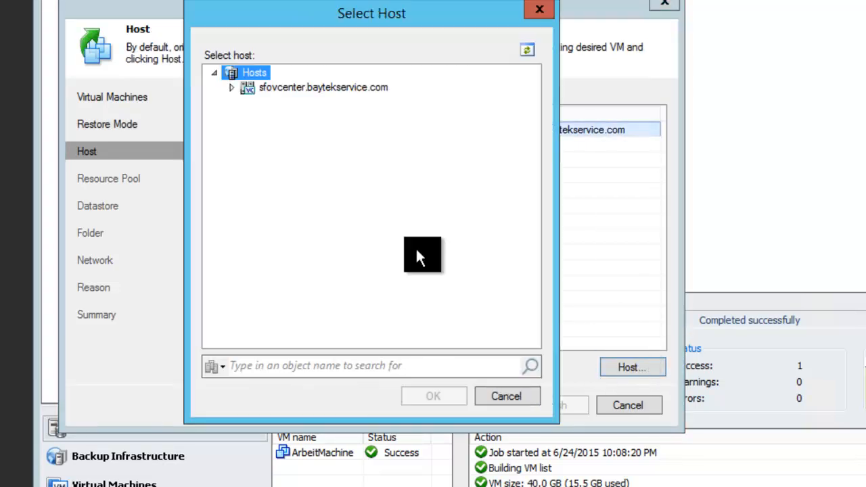
click(231, 88)
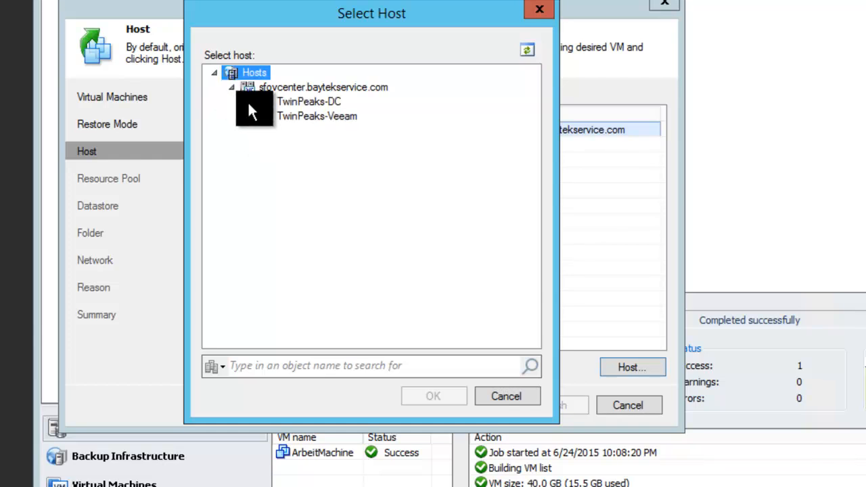
click(248, 102)
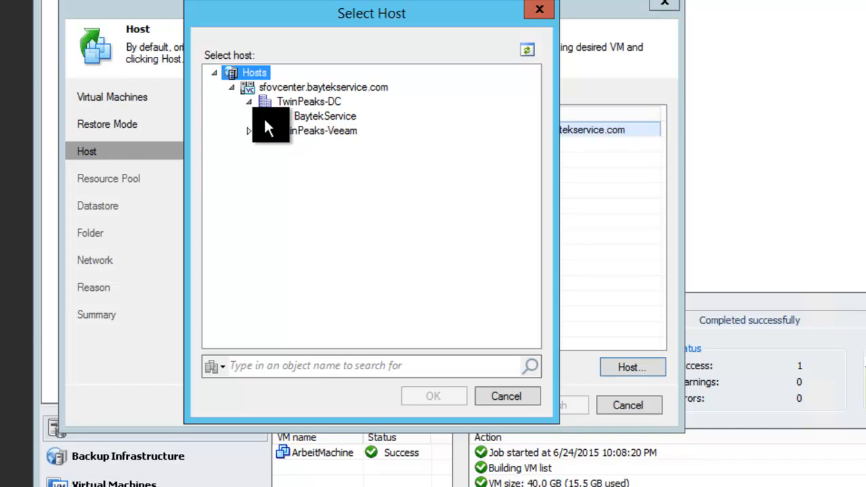
click(264, 116)
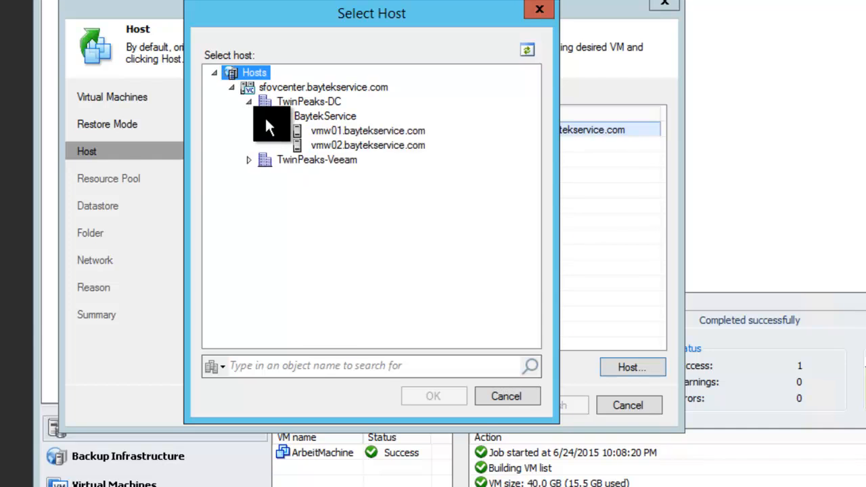
click(374, 144)
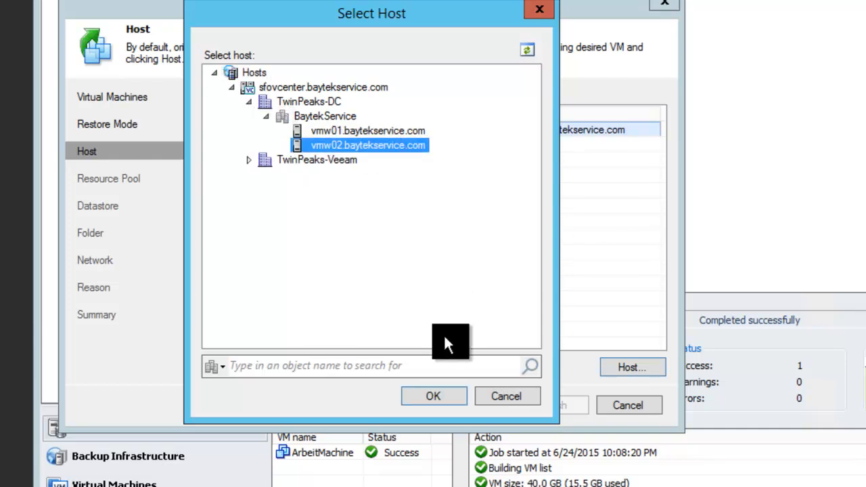
click(436, 396)
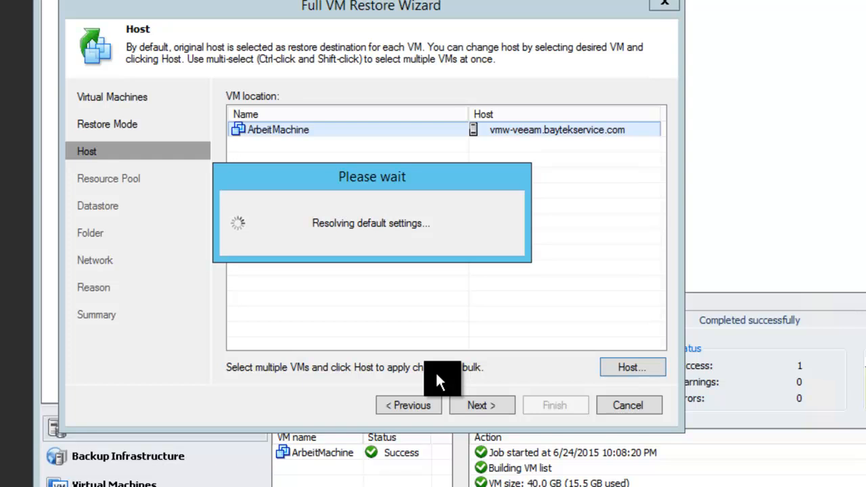
click(477, 406)
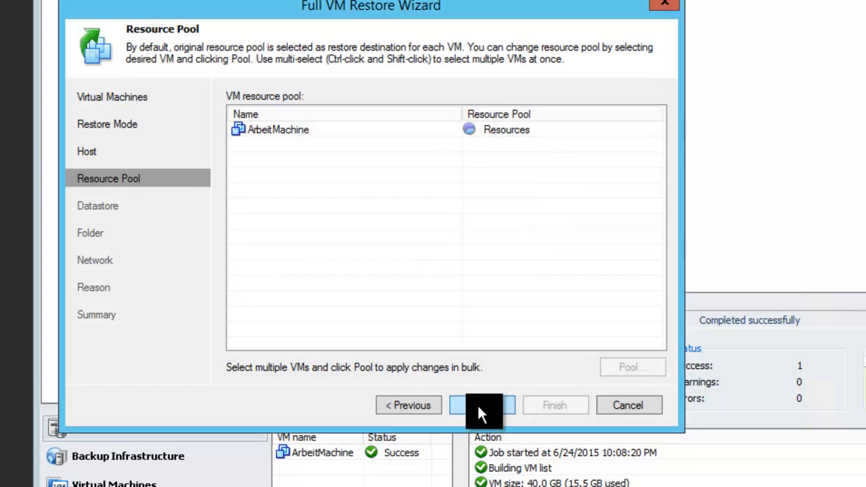
Keep the Resources pool, test-DS01 datastore, vm folder and network mapping, skip the reason, and start the restore
click(477, 405)
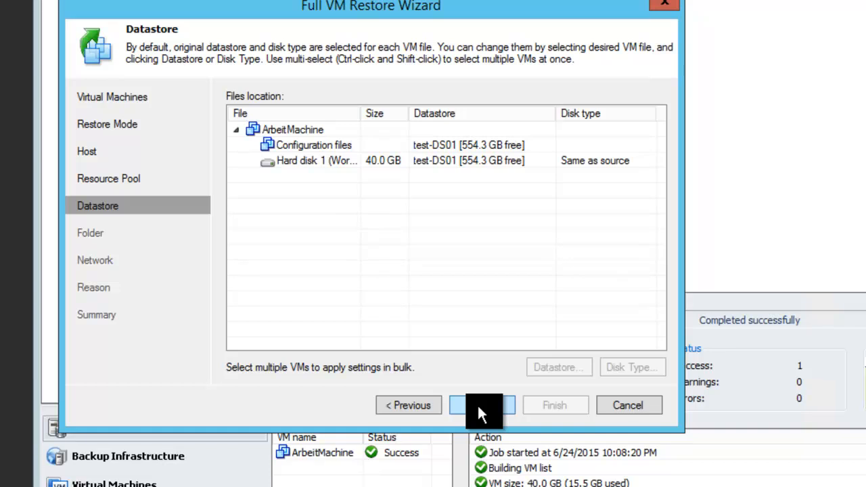
click(478, 405)
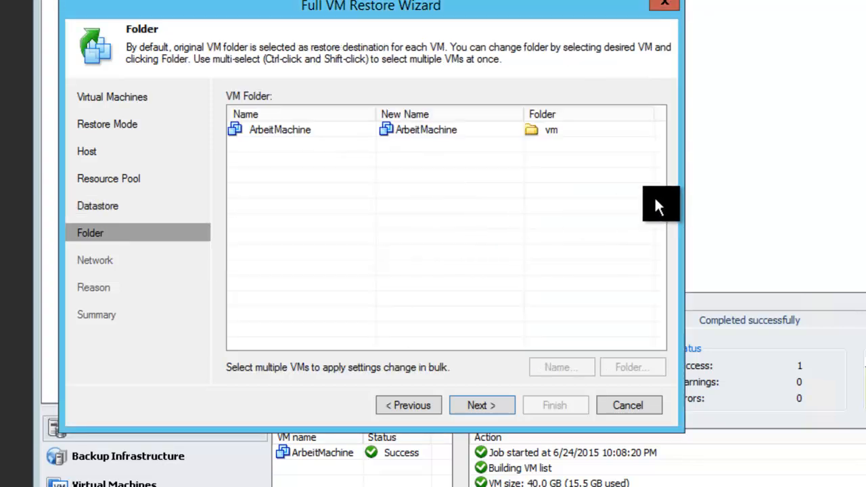
click(492, 409)
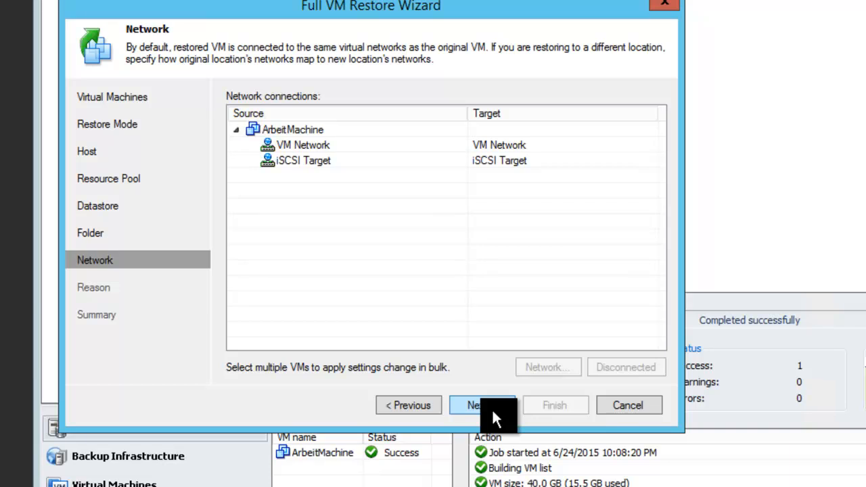
click(492, 408)
click(492, 409)
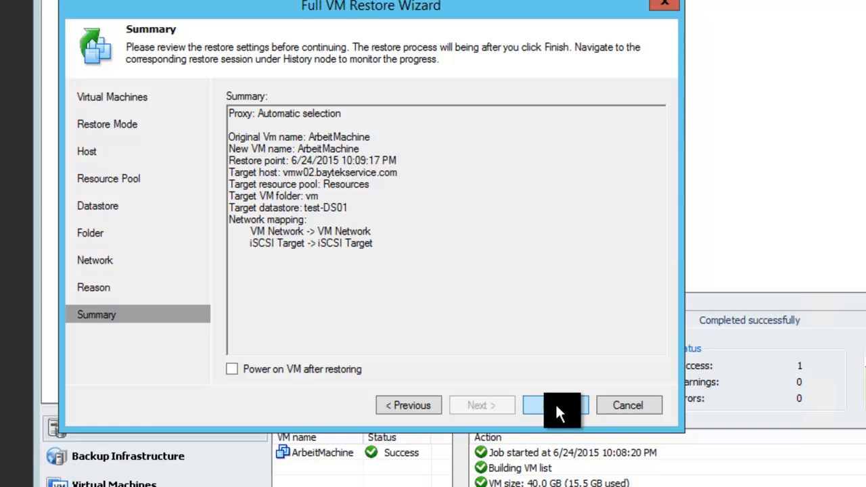
click(556, 406)
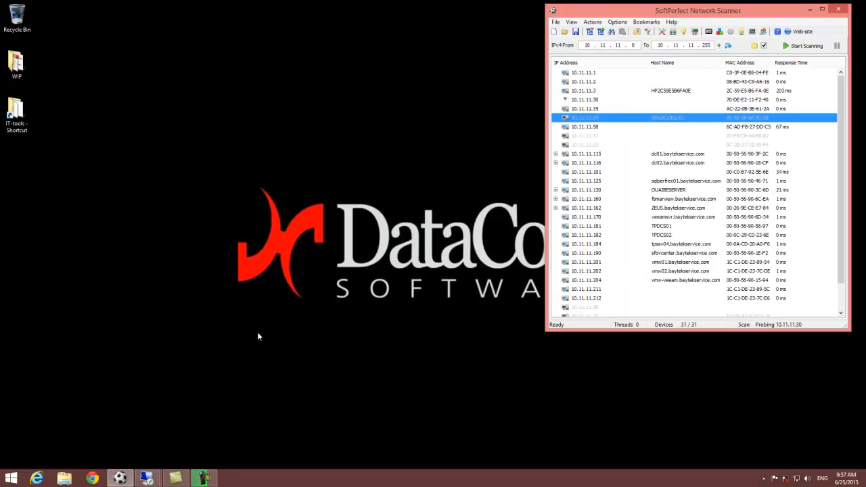
Return to the vSphere Client session and view ArbeitMachine's Summary
click(146, 479)
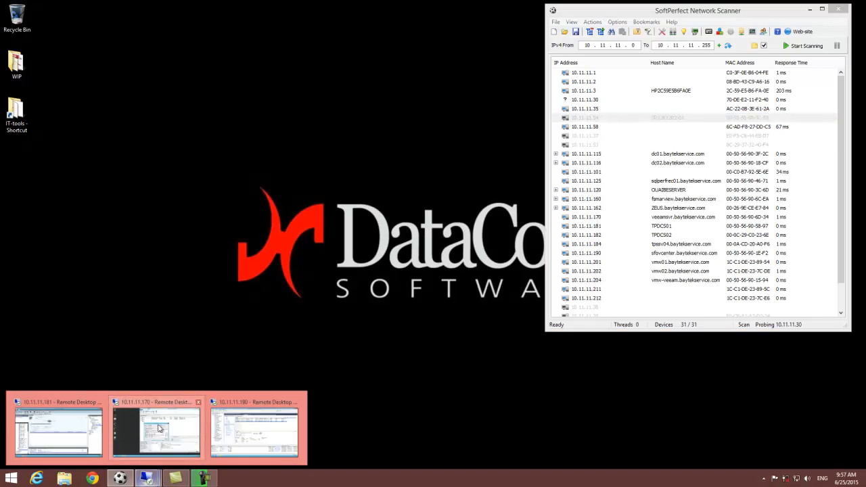
click(251, 403)
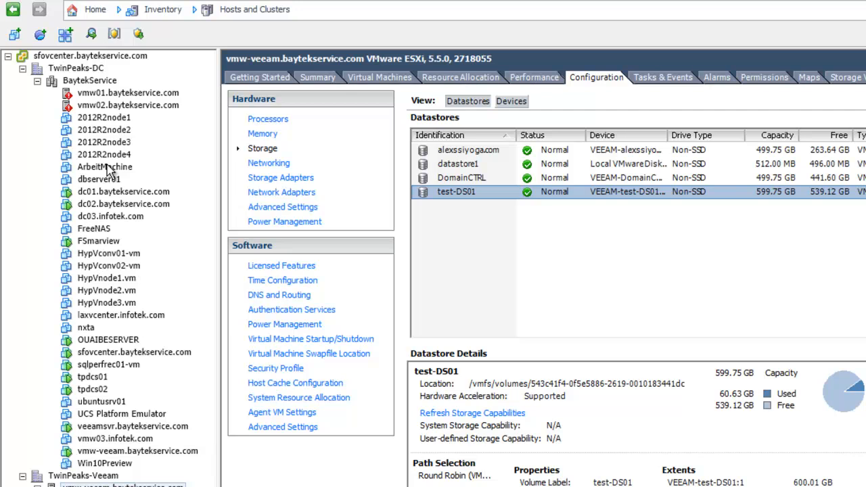
click(107, 168)
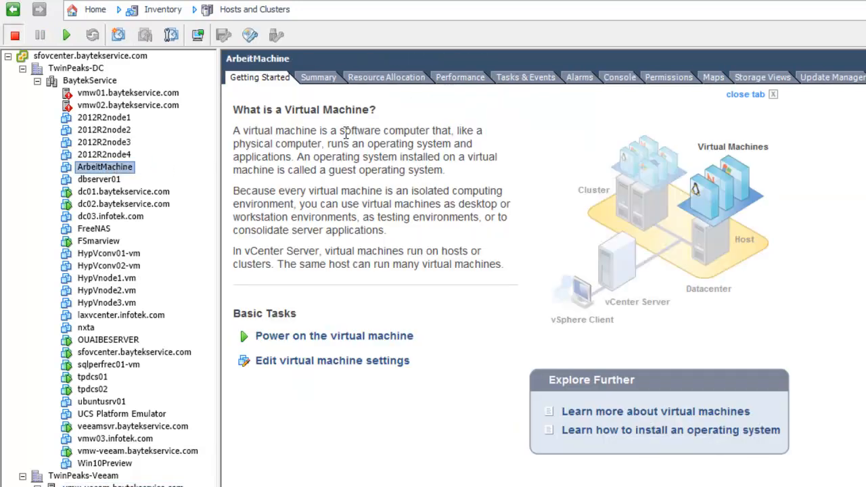
click(323, 85)
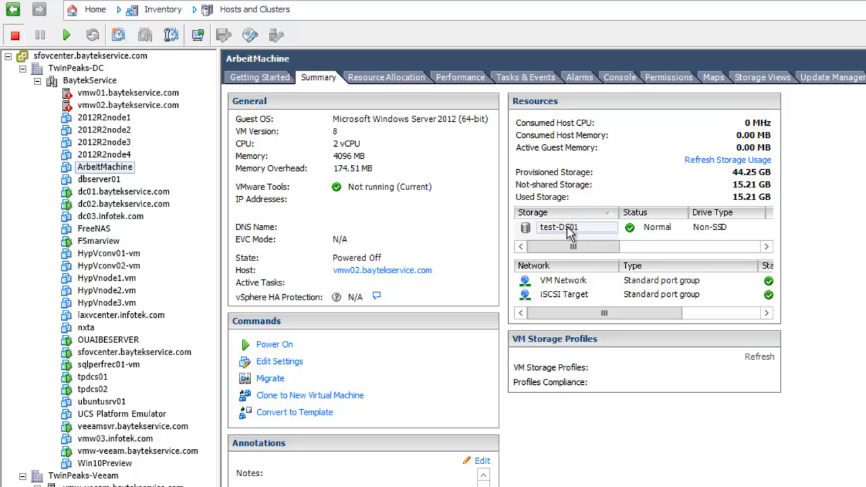
Check the ArbeitMachine folder's files on test-DS01 in the datastore browser, then power the VM on
right_click(570, 231)
click(612, 235)
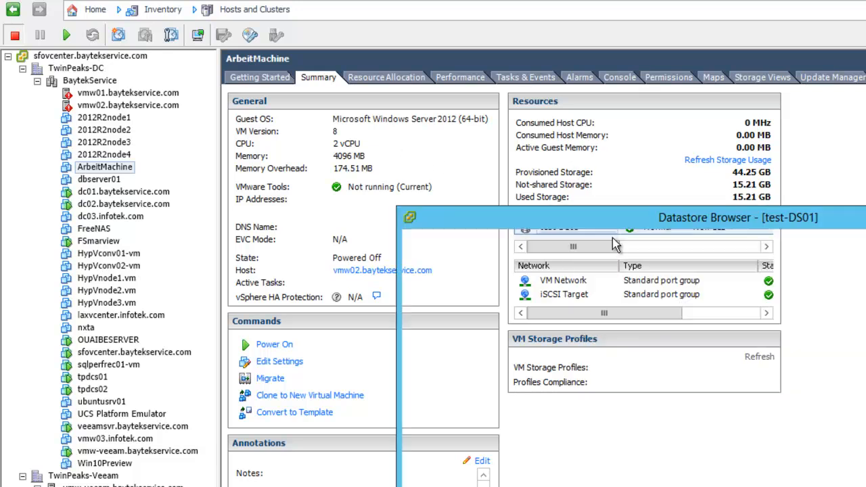
click(477, 329)
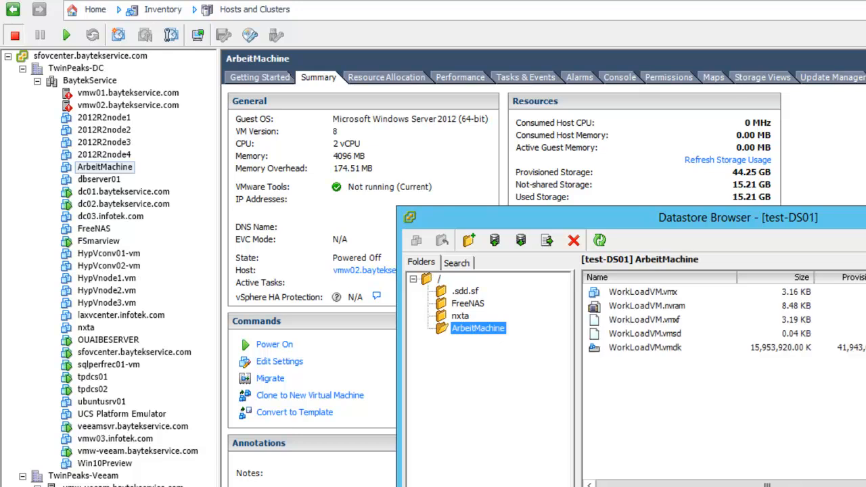
key(alt+F4)
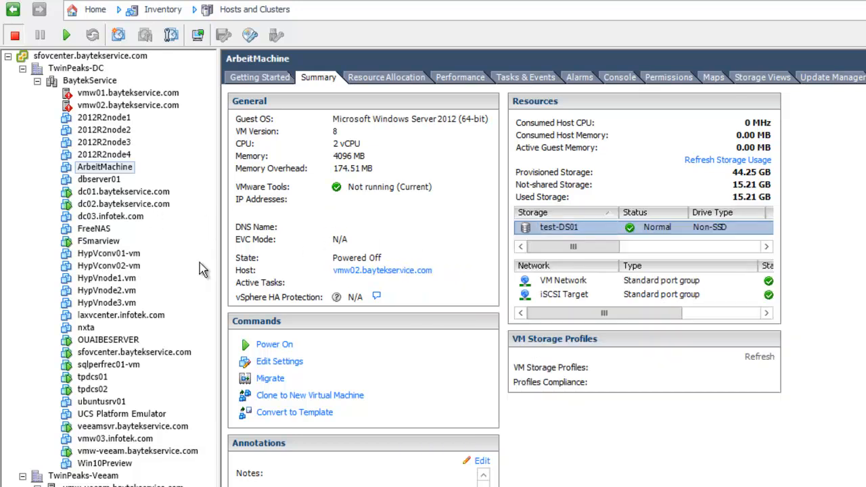
click(273, 346)
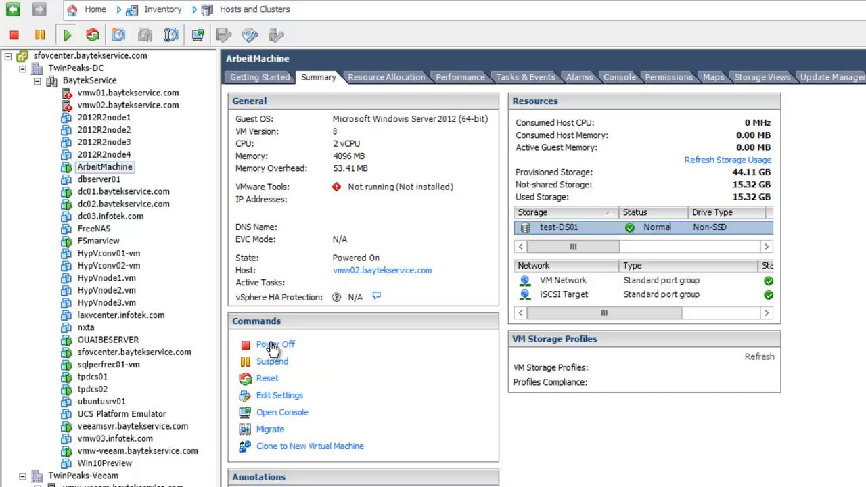
Open ArbeitMachine's console and show the closing THANK YOU slide full screen
right_click(101, 168)
click(162, 220)
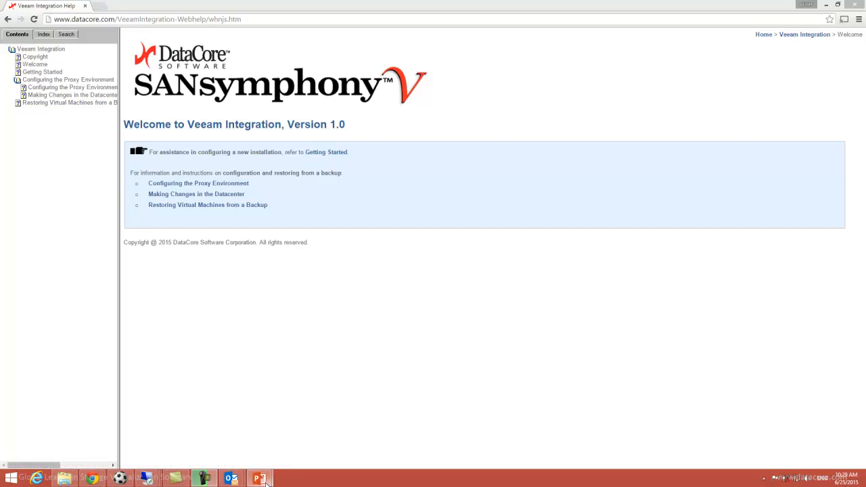
mouse_move(259, 478)
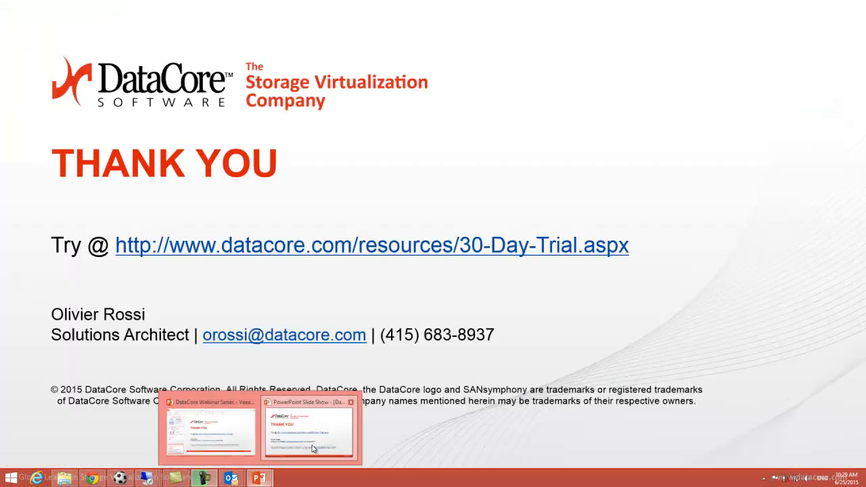
click(312, 448)
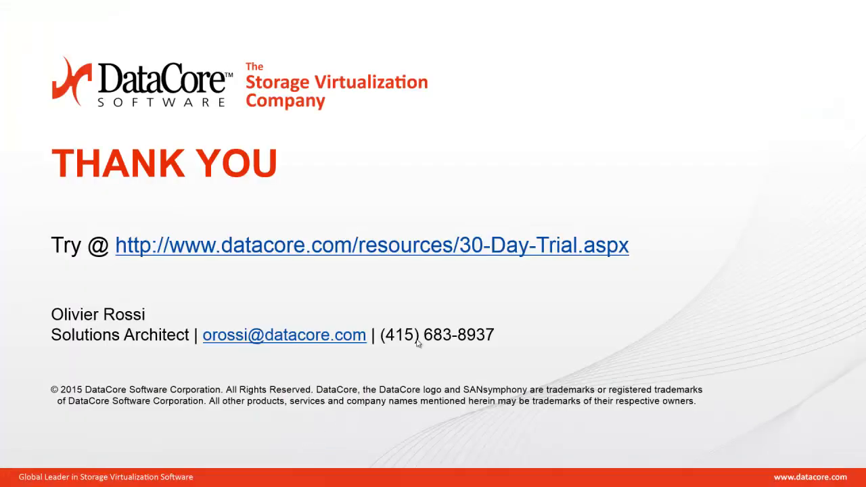